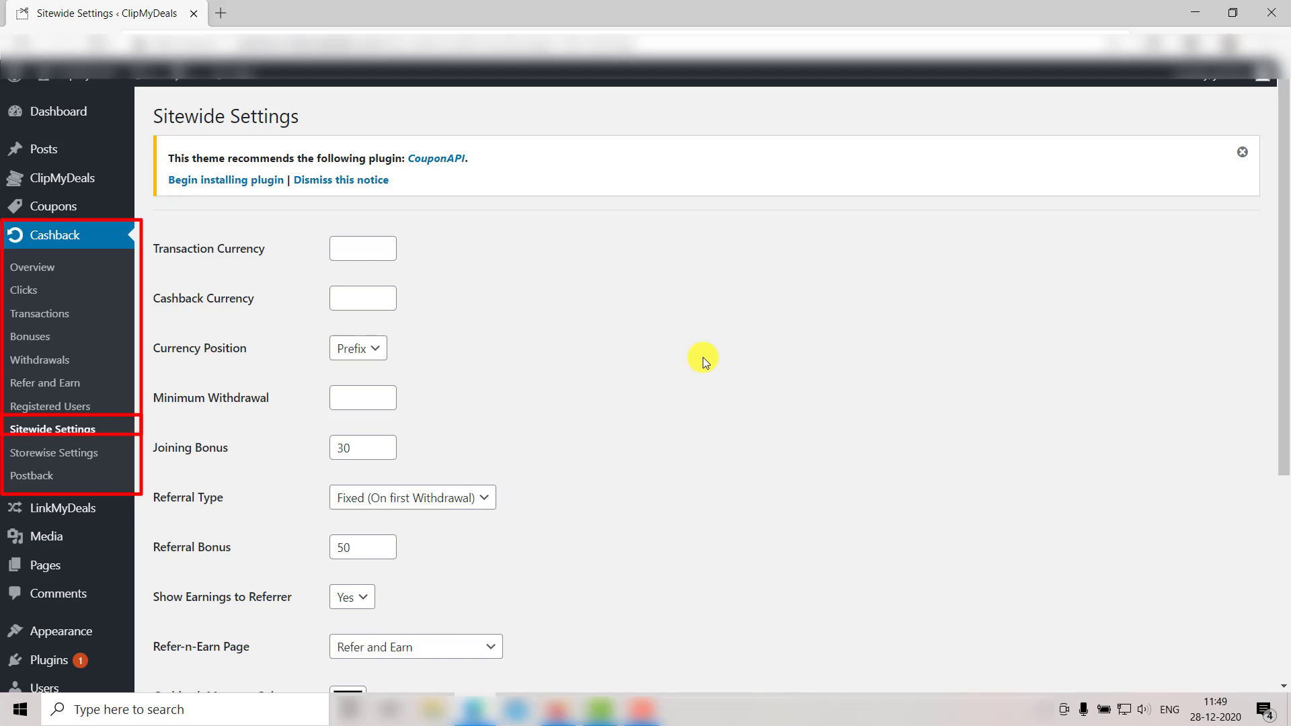
Set the Transaction Currency to $ and bring up the Cashback Overview dashboard.
scroll(703, 357, down, 1)
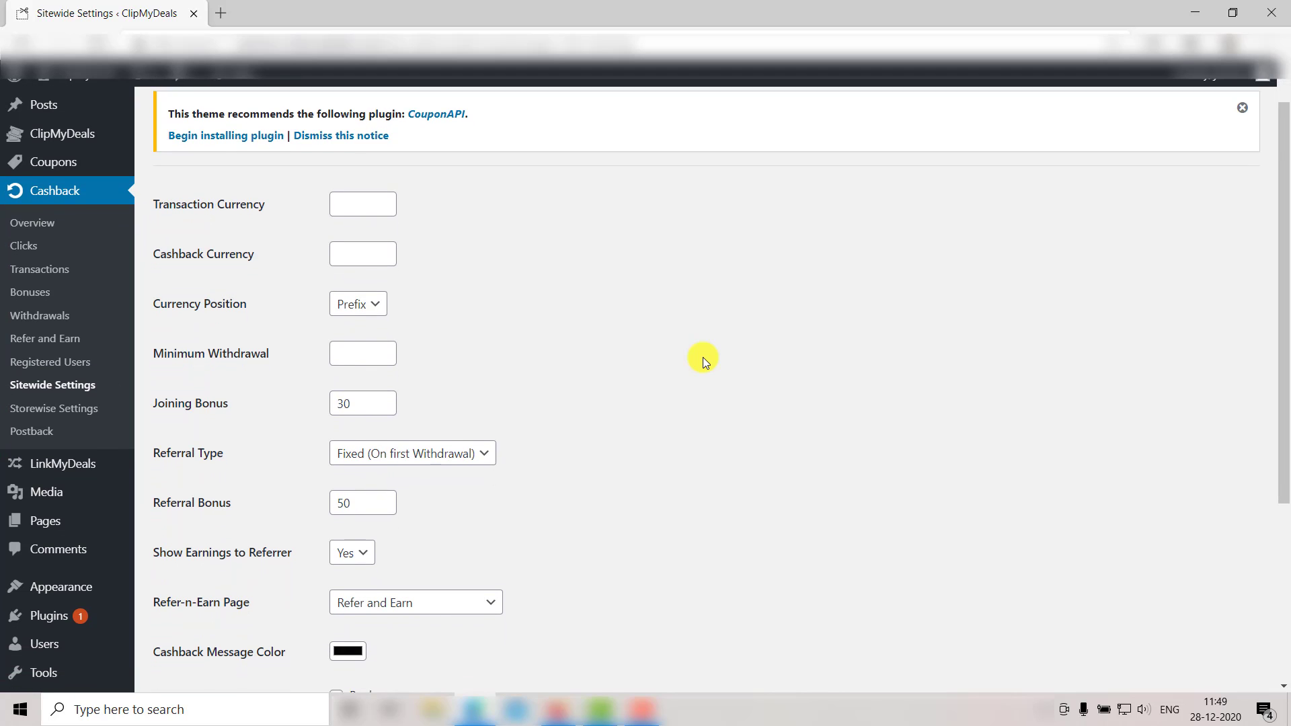
scroll(704, 358, up, 1)
scroll(703, 357, down, 1)
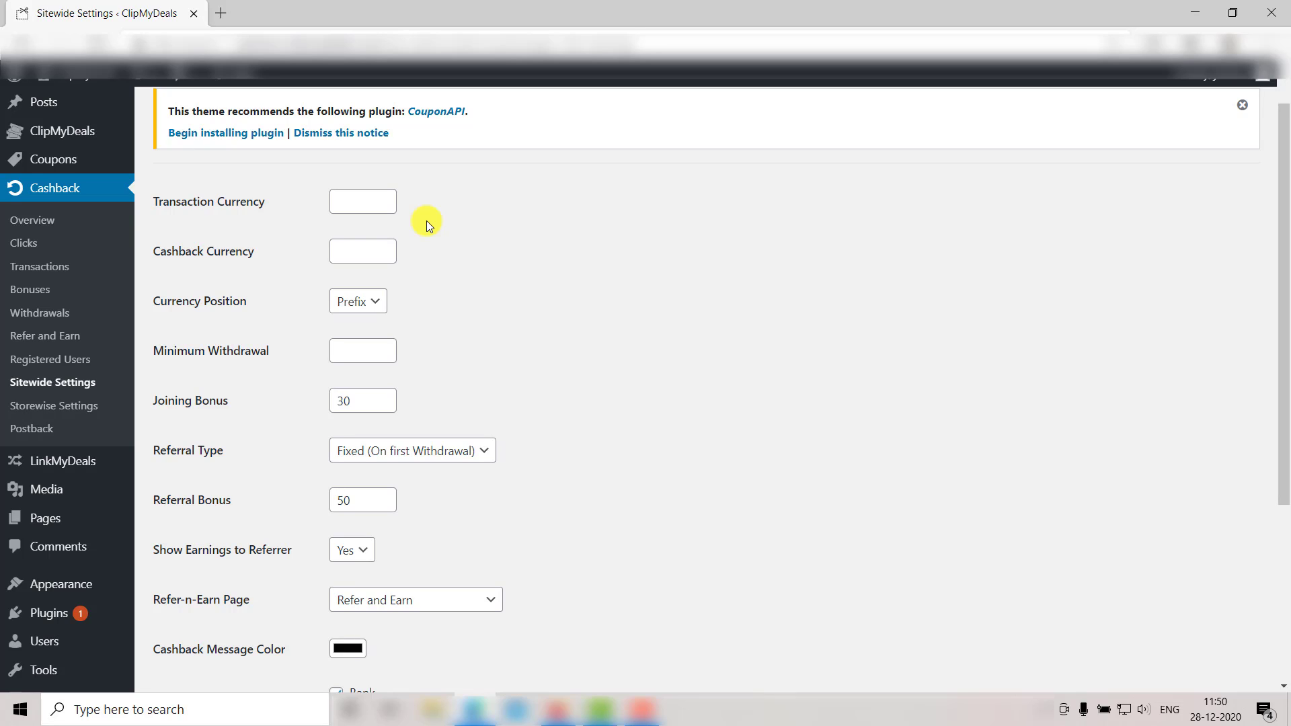
click(370, 202)
click(369, 233)
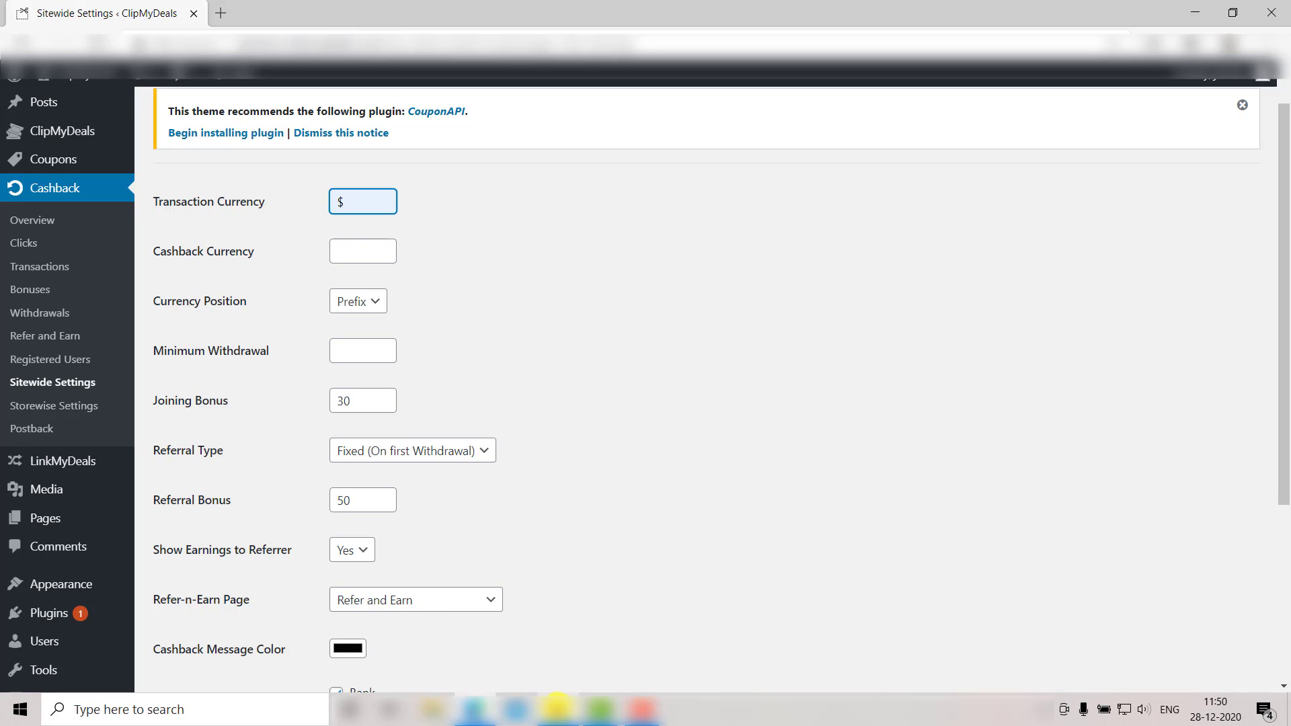
click(558, 709)
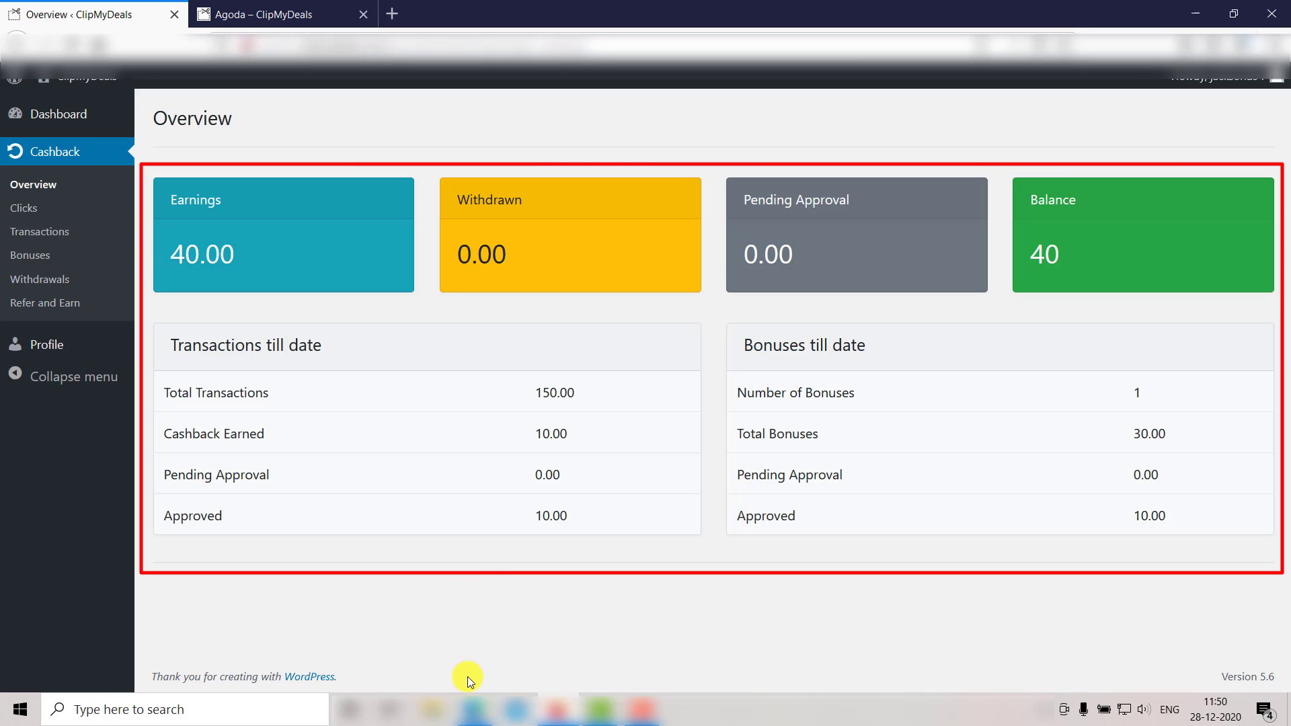
Save the settings and reload the Overview to confirm Total Transactions reads $150.00.
click(474, 709)
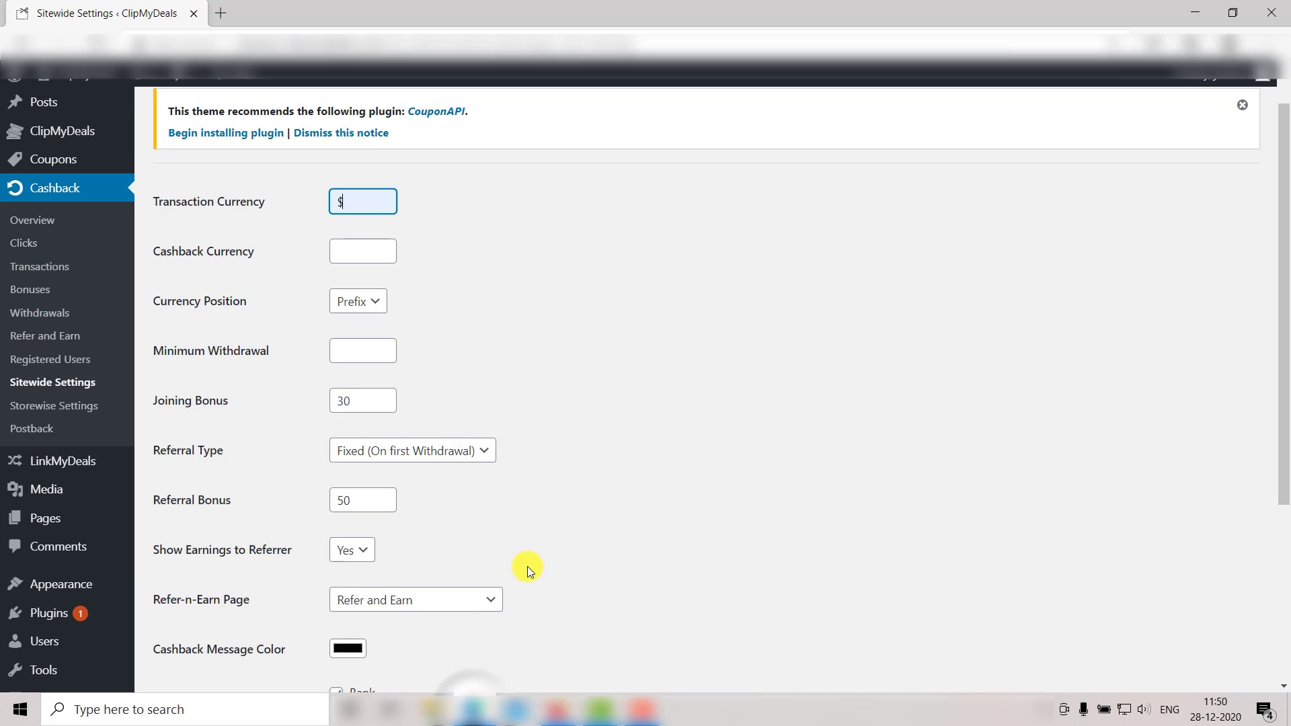
scroll(527, 566, down, 5)
click(174, 626)
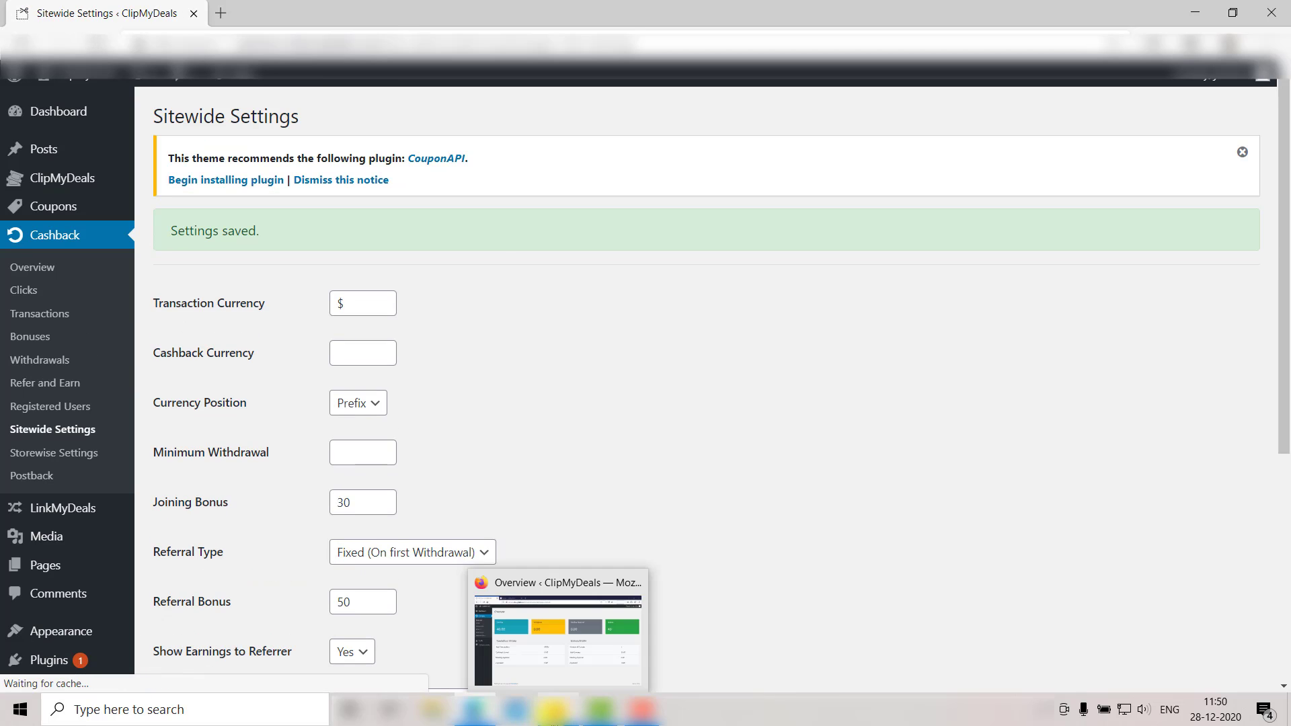
click(529, 703)
click(76, 46)
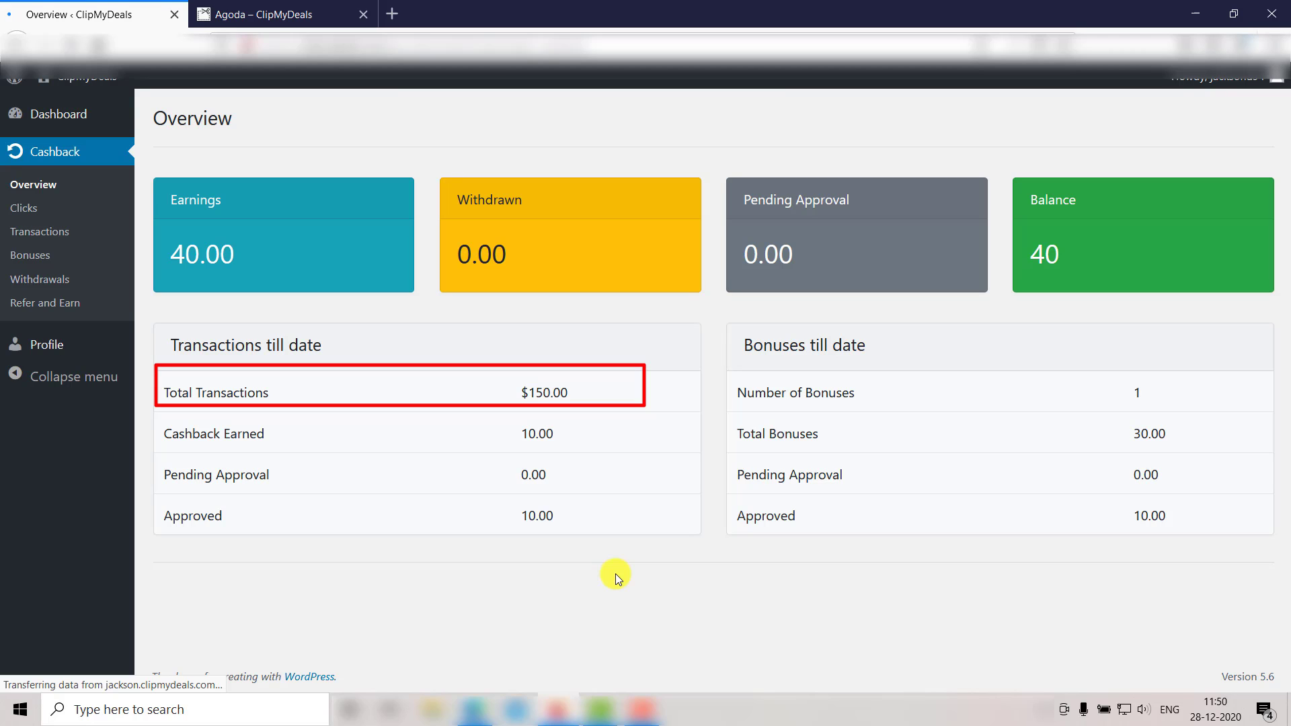
click(481, 709)
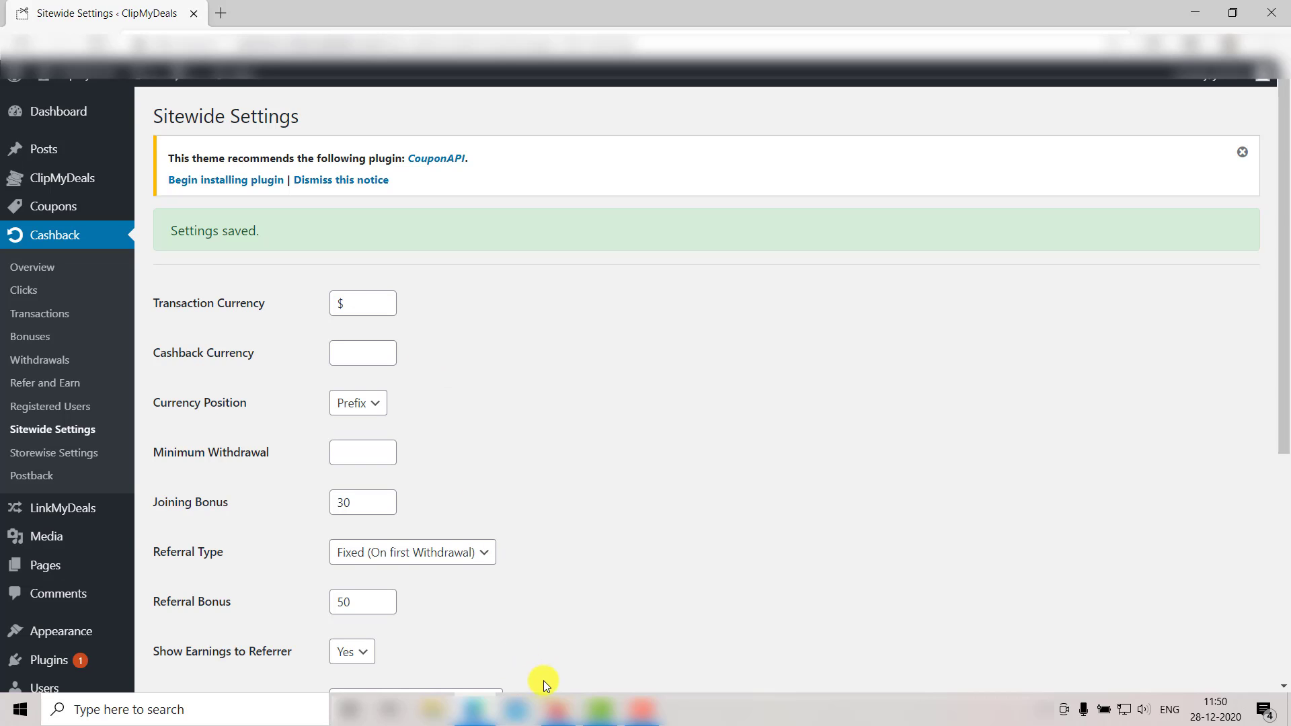
click(560, 709)
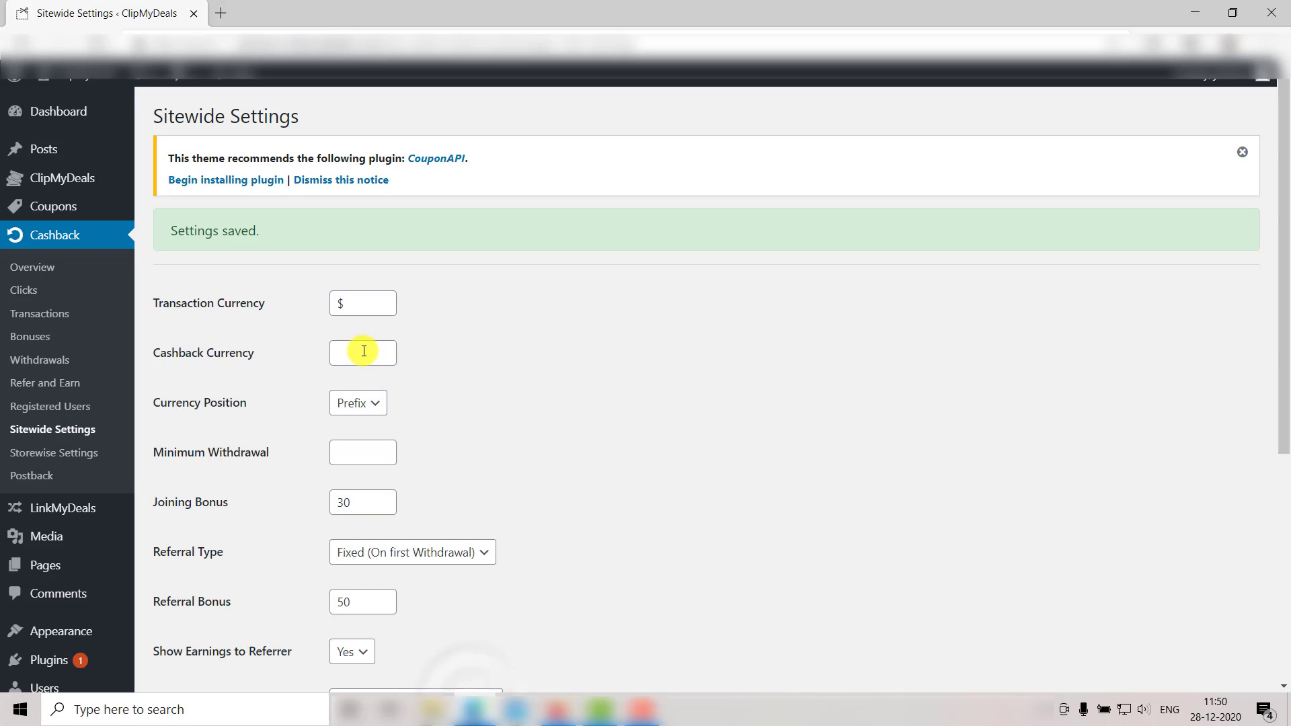
Set the Cashback Currency to $ and save the settings.
click(364, 351)
click(357, 382)
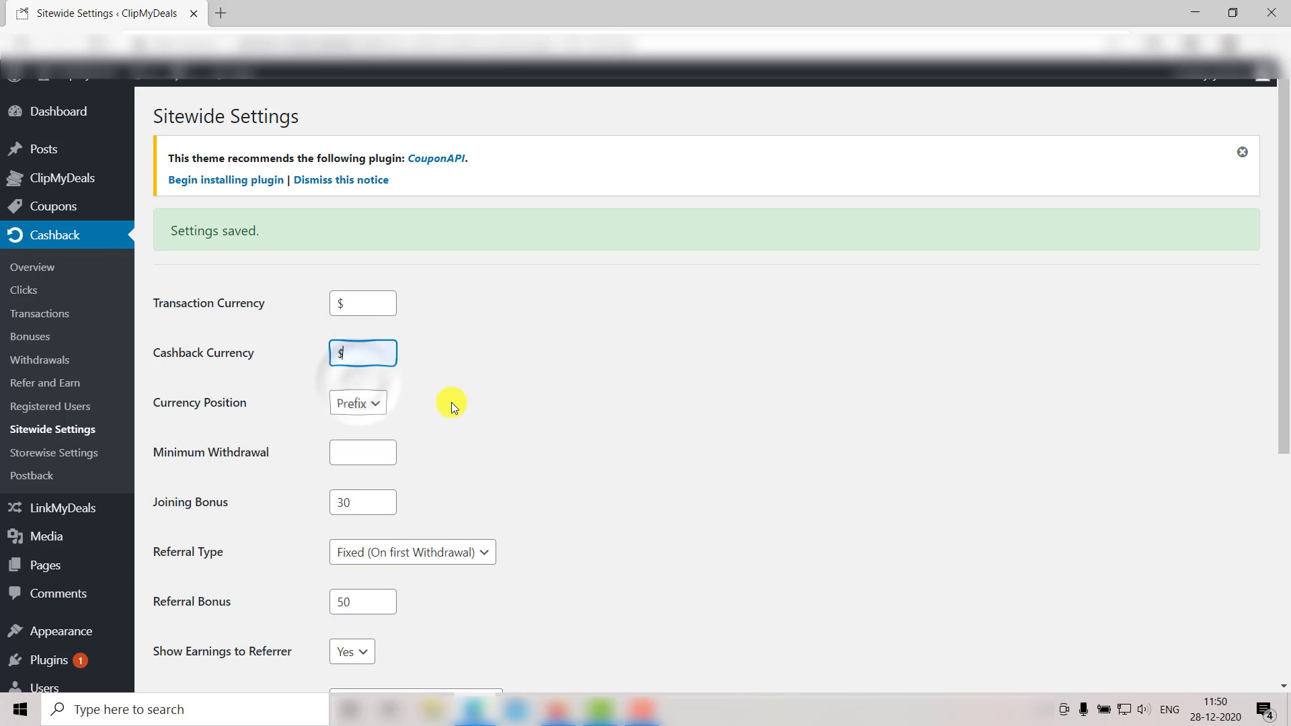
scroll(465, 419, down, 6)
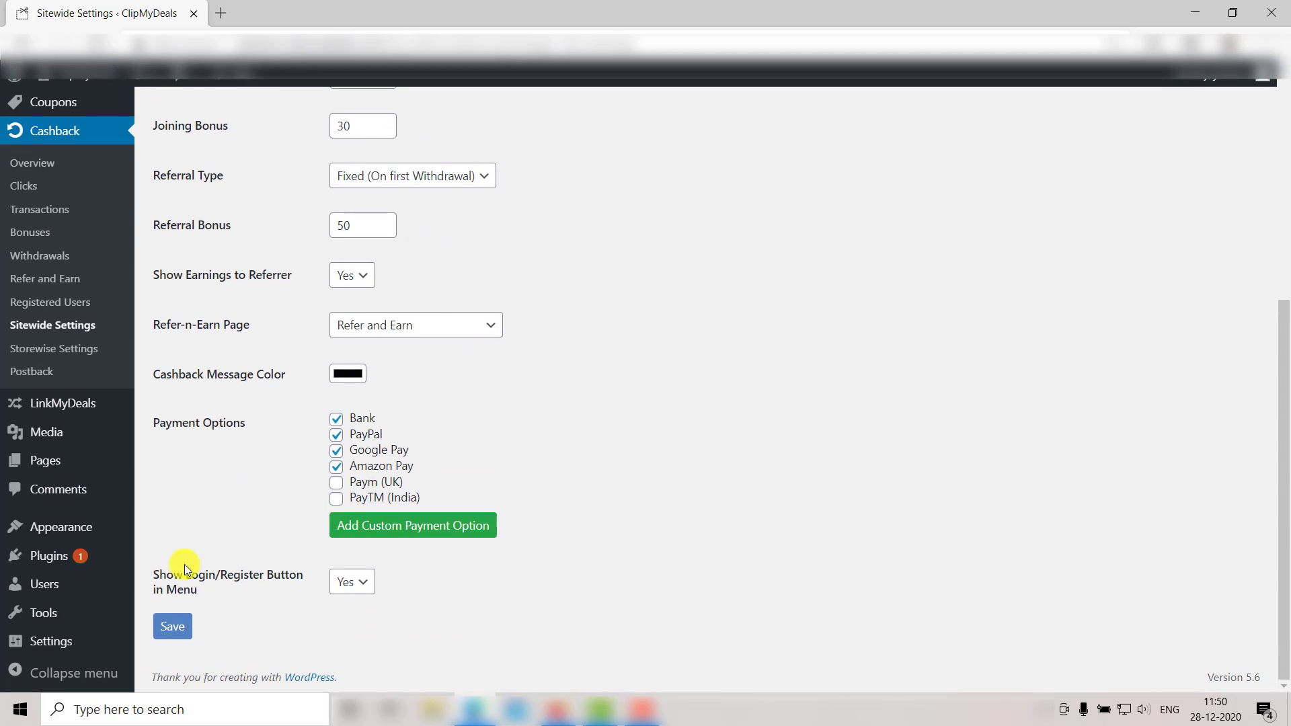
click(173, 626)
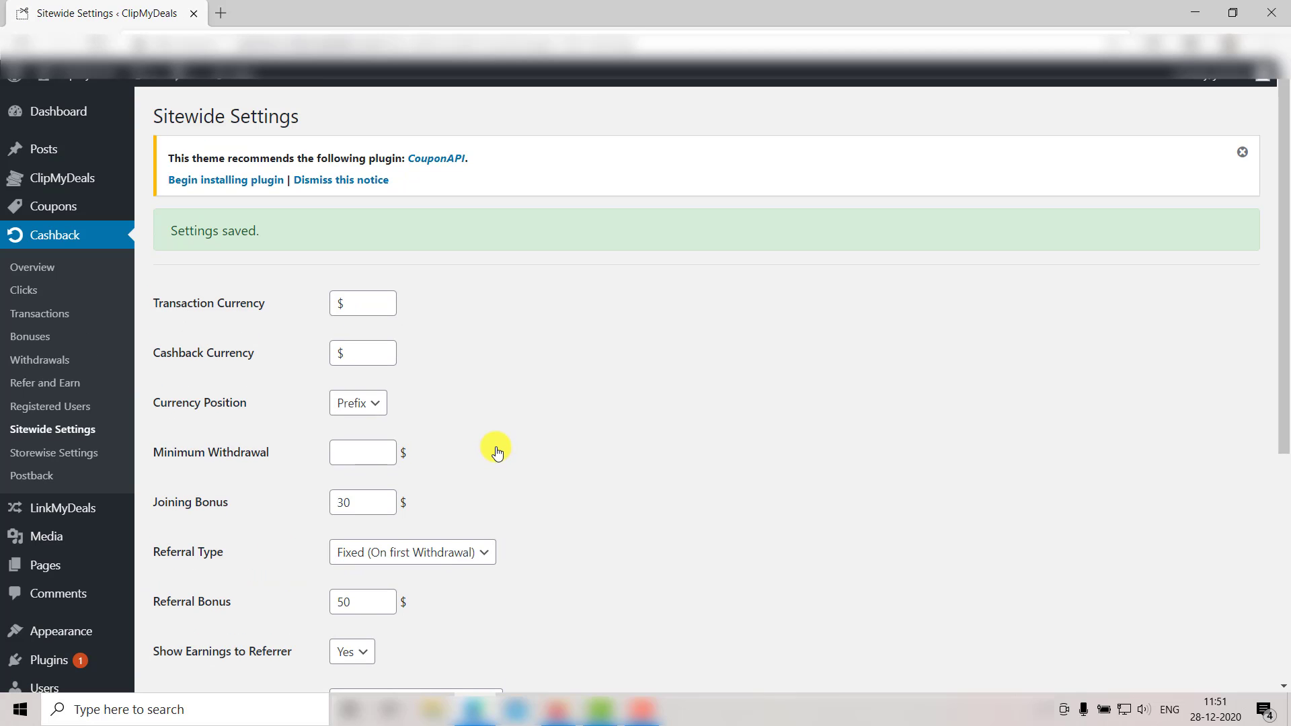
Reload the Overview to confirm amounts like Cashback Earned $10.00 show the $ prefix.
scroll(498, 452, down, 1)
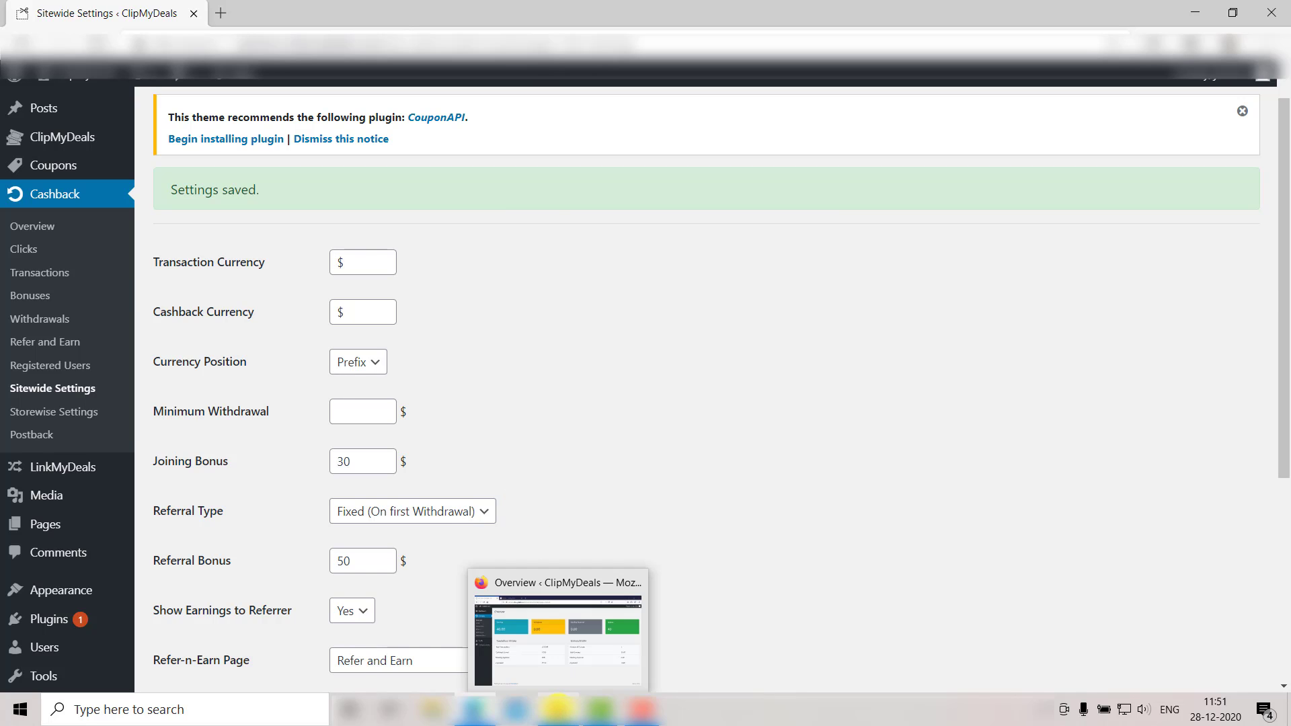
click(558, 708)
click(68, 44)
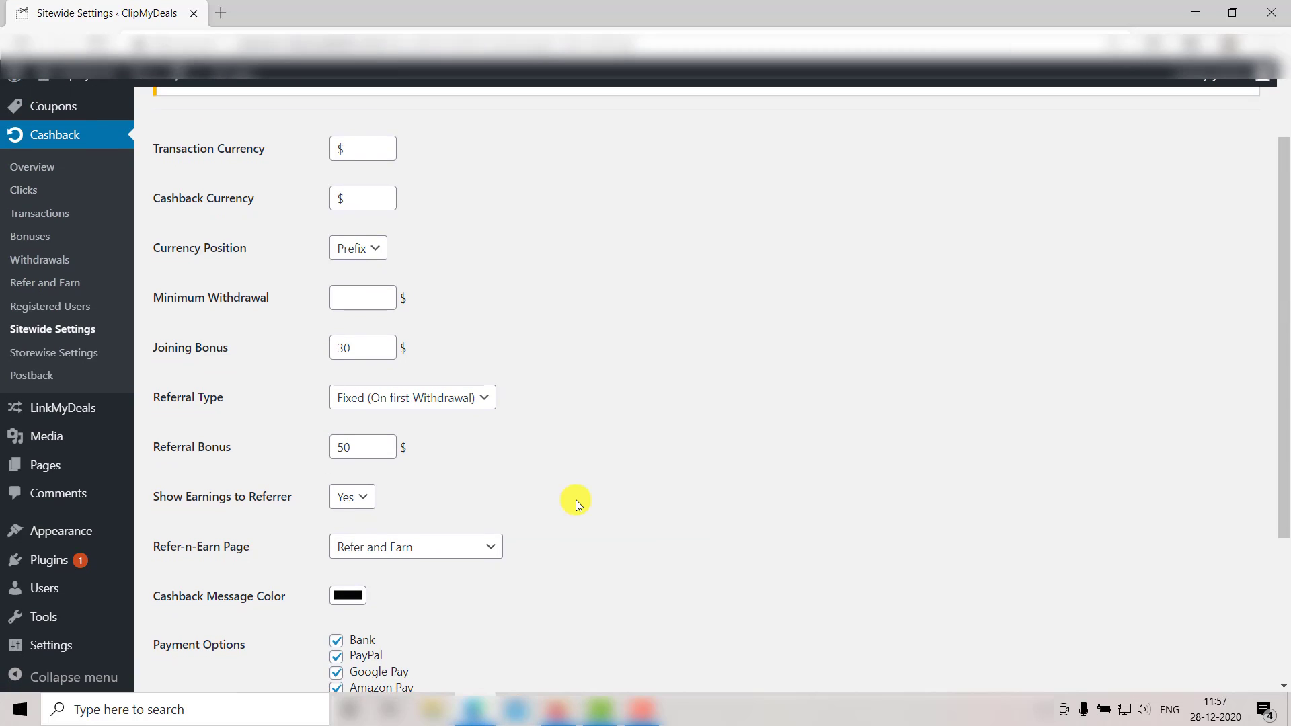
scroll(577, 503, down, 1)
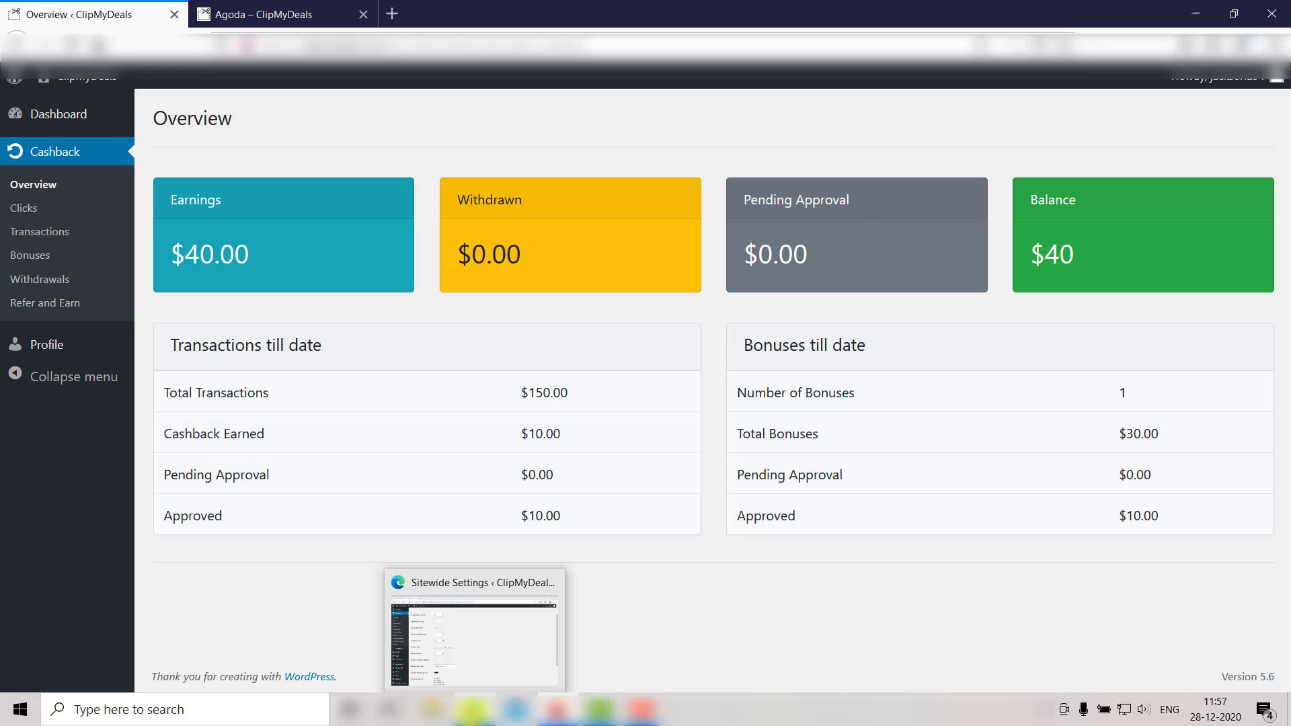
Set Currency Position to Suffix and save the settings.
click(474, 709)
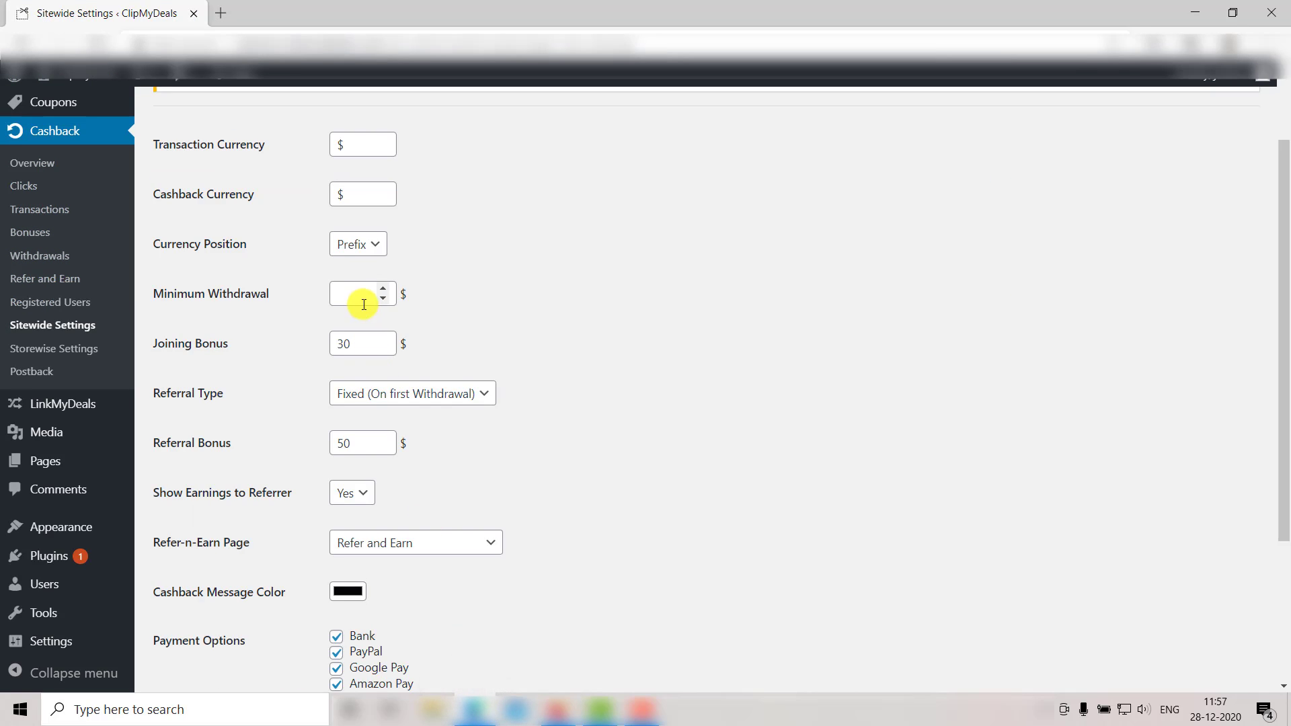
click(369, 244)
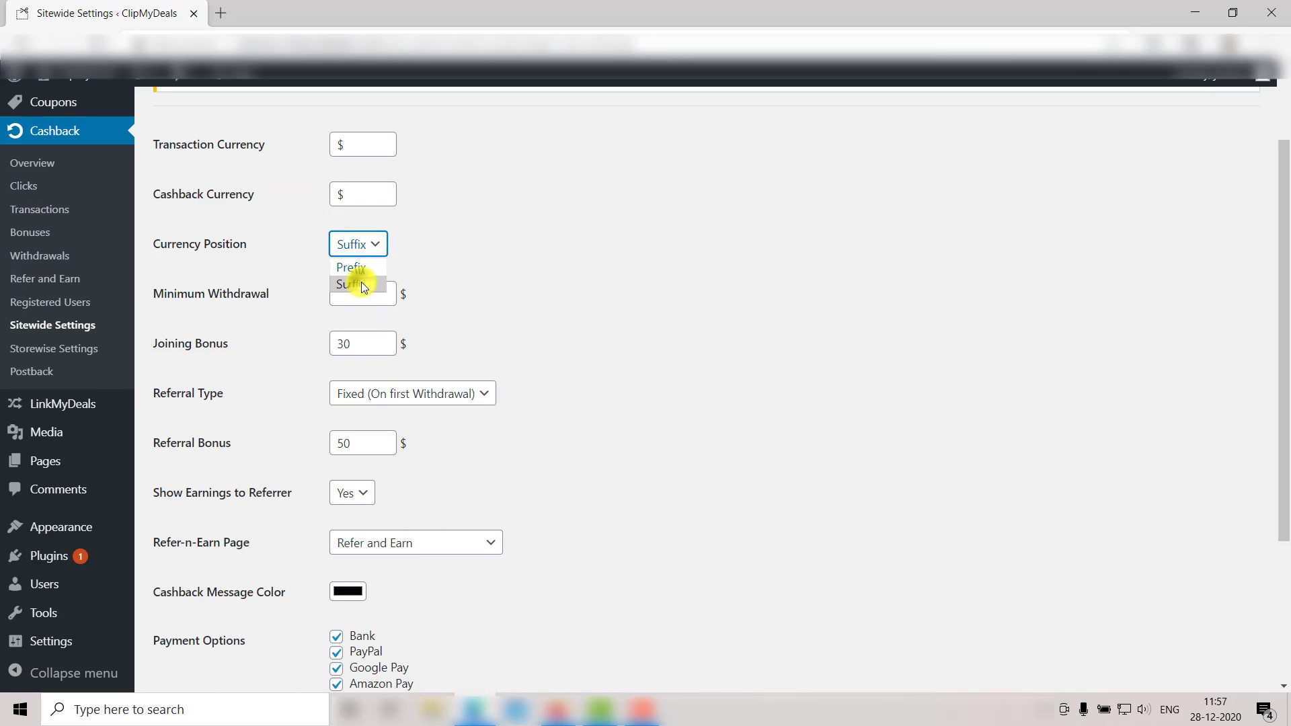
click(361, 285)
scroll(361, 285, down, 5)
click(172, 625)
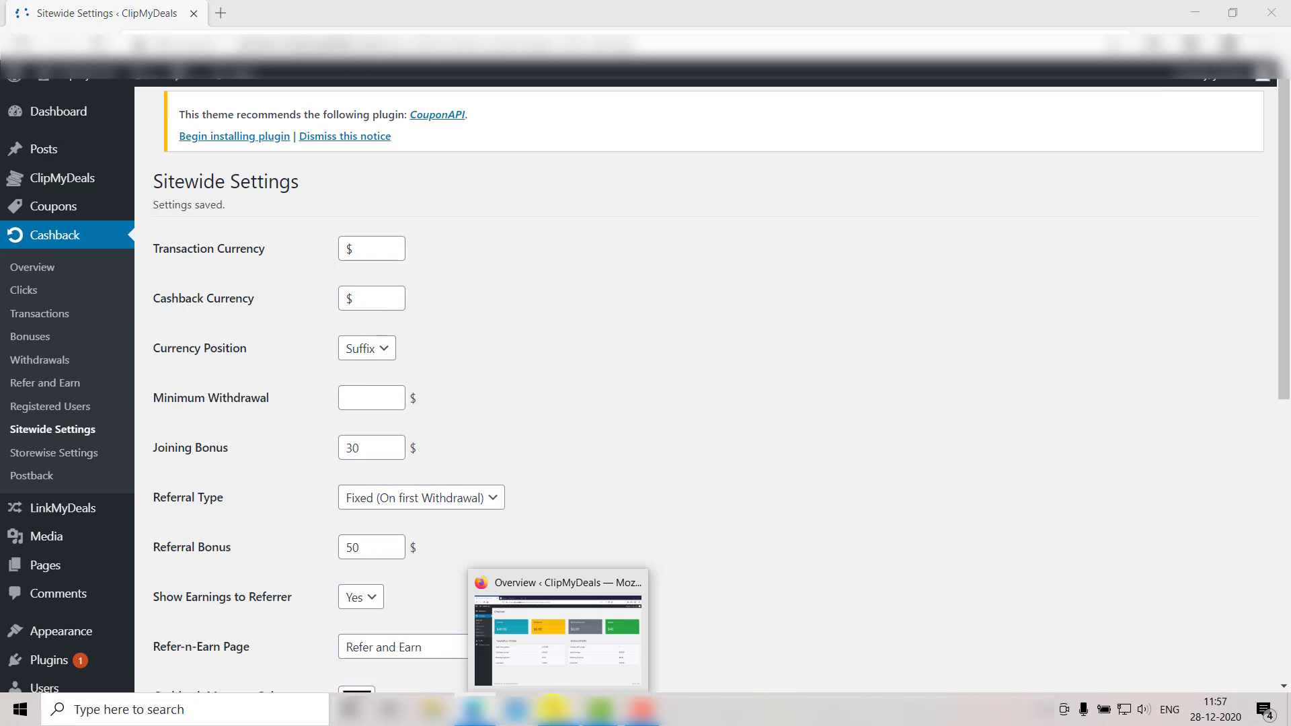
Reload the Overview to see suffixed amounts like 40.00$, then return to Sitewide Settings.
click(552, 707)
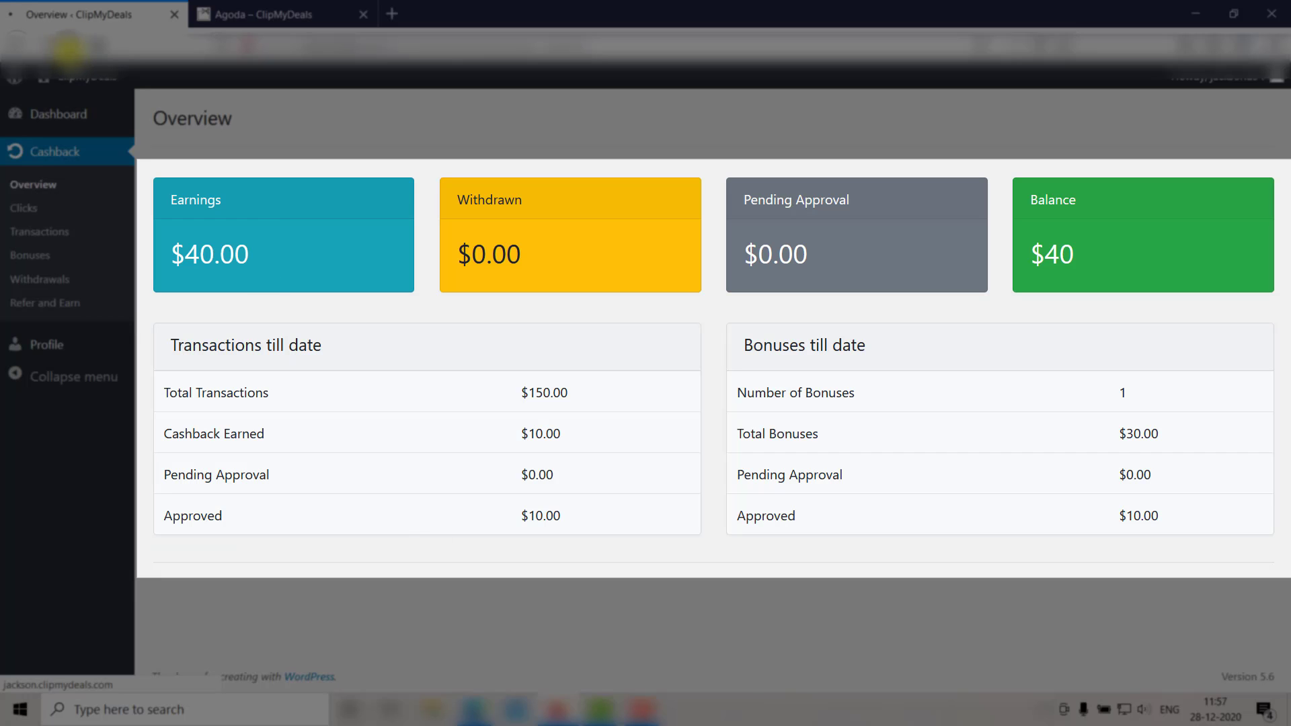
click(67, 48)
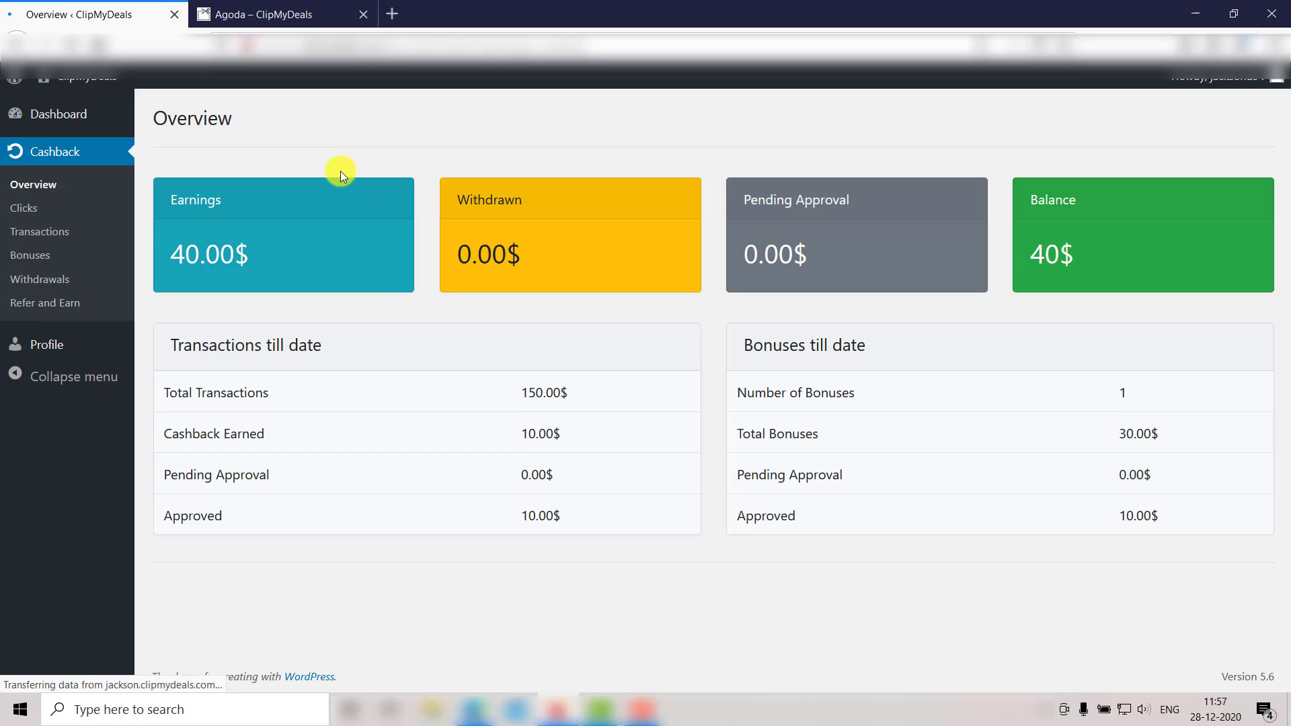
click(471, 707)
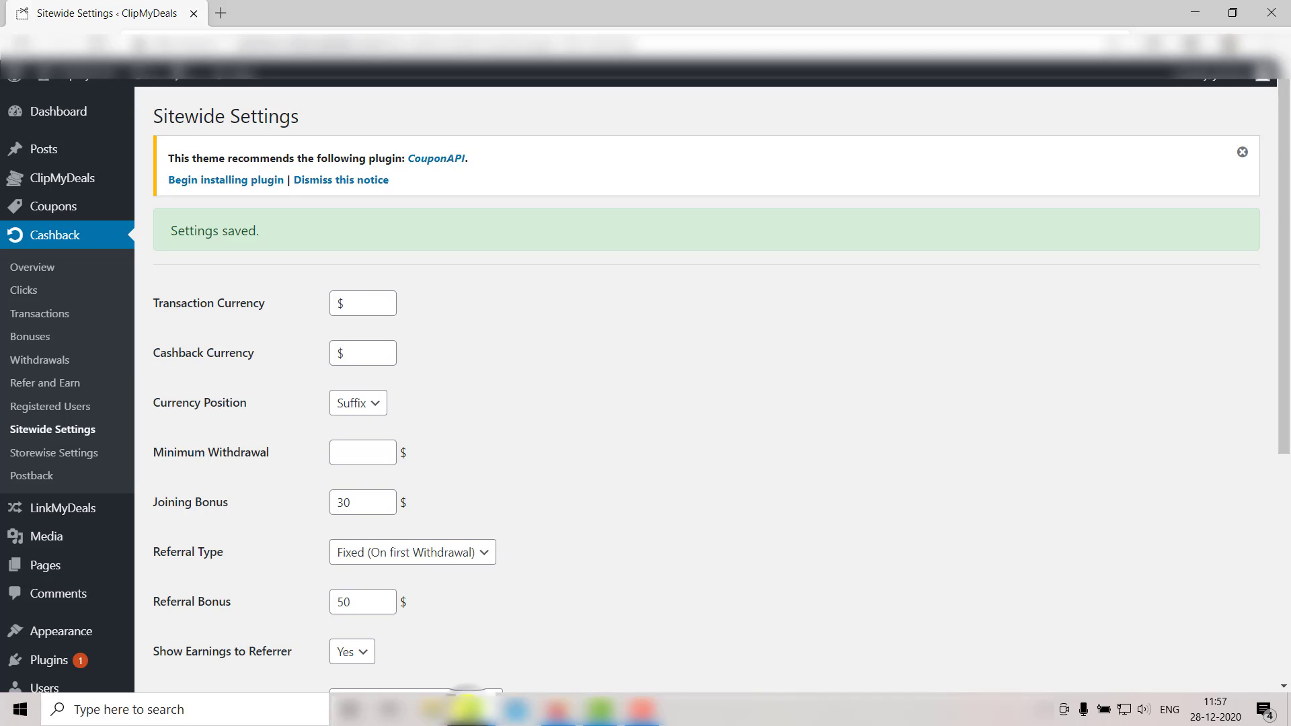
scroll(539, 490, down, 1)
scroll(539, 491, down, 1)
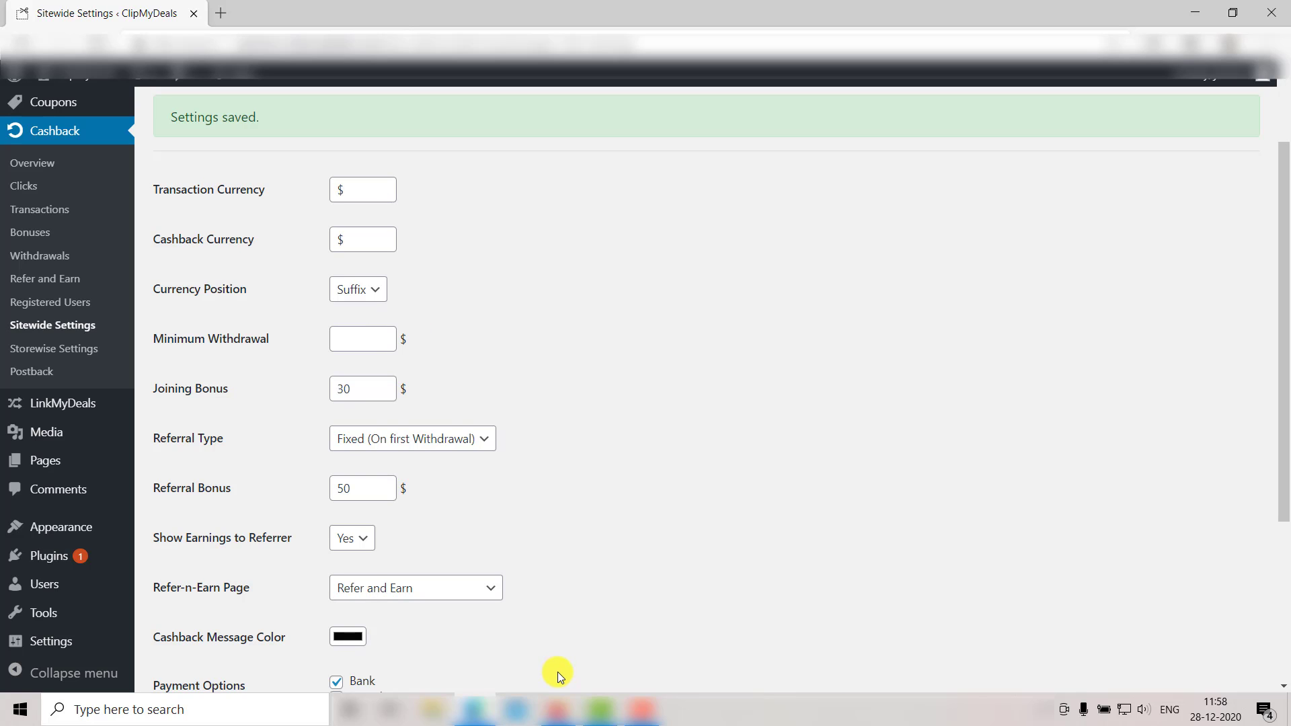
Open the user's Withdrawals page, then save a Minimum Withdrawal of 100 in the settings.
click(557, 709)
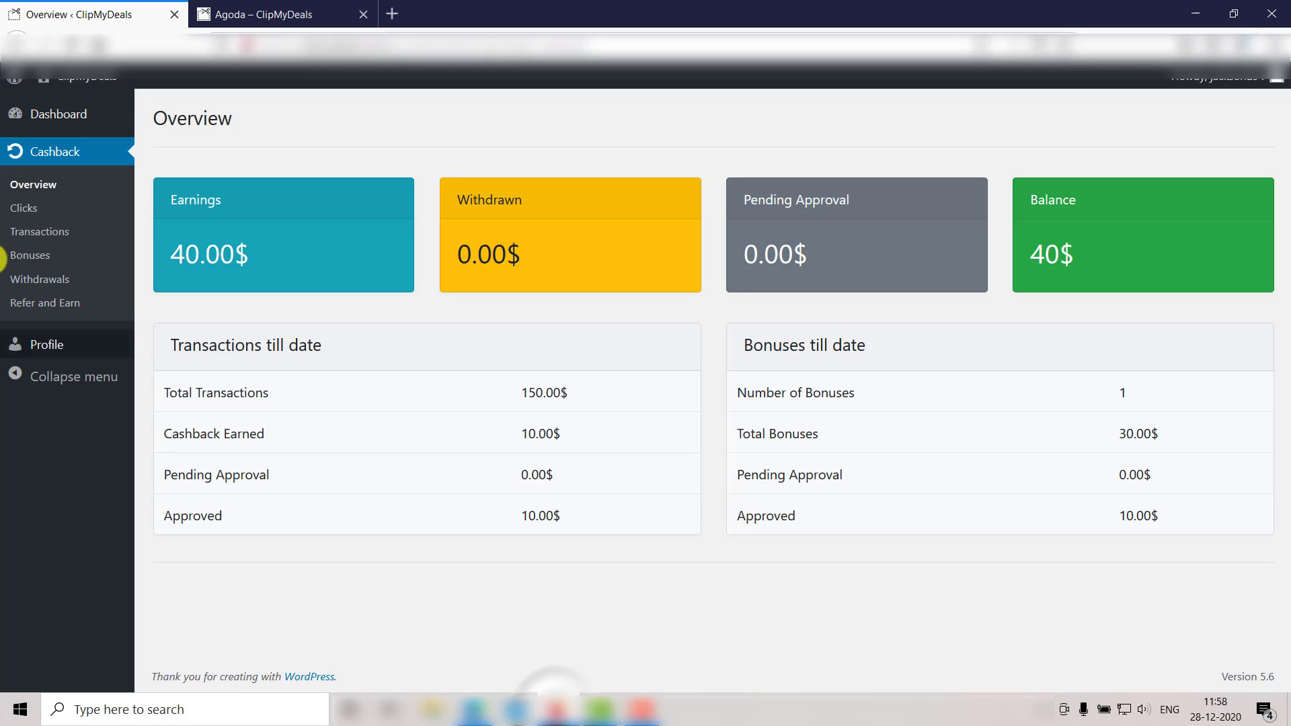
click(34, 282)
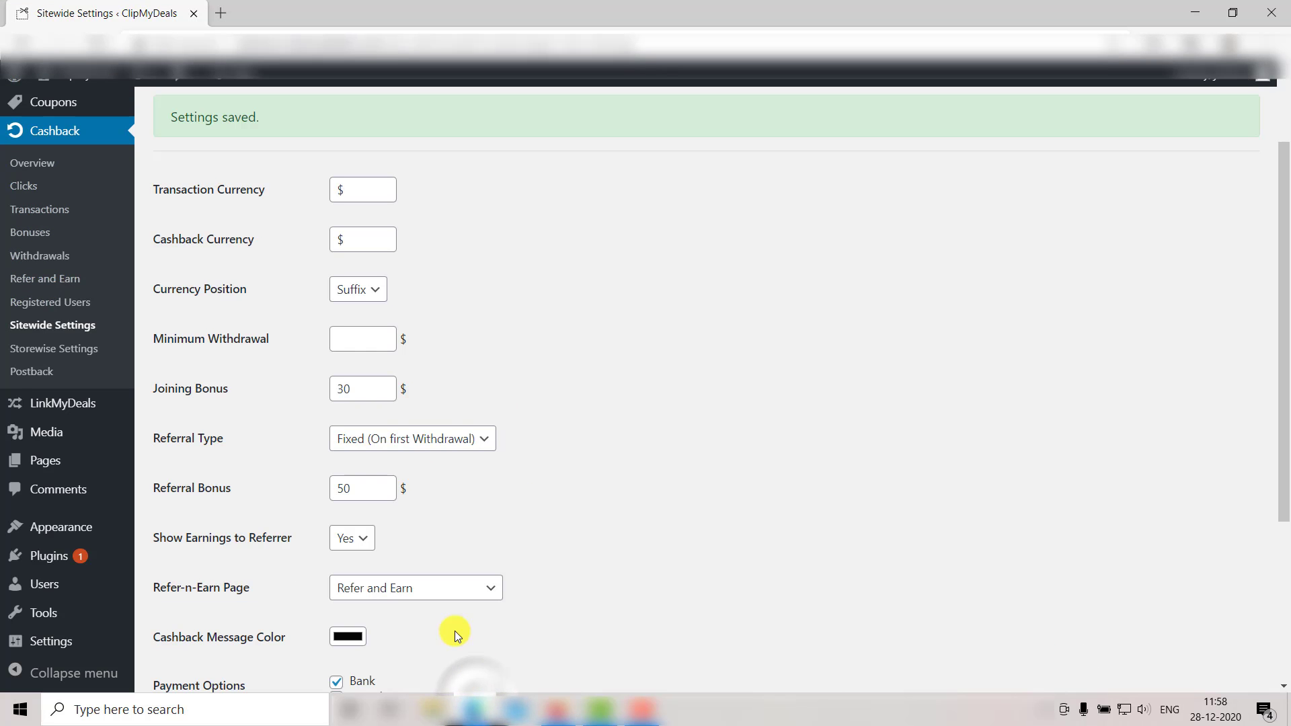
click(357, 339)
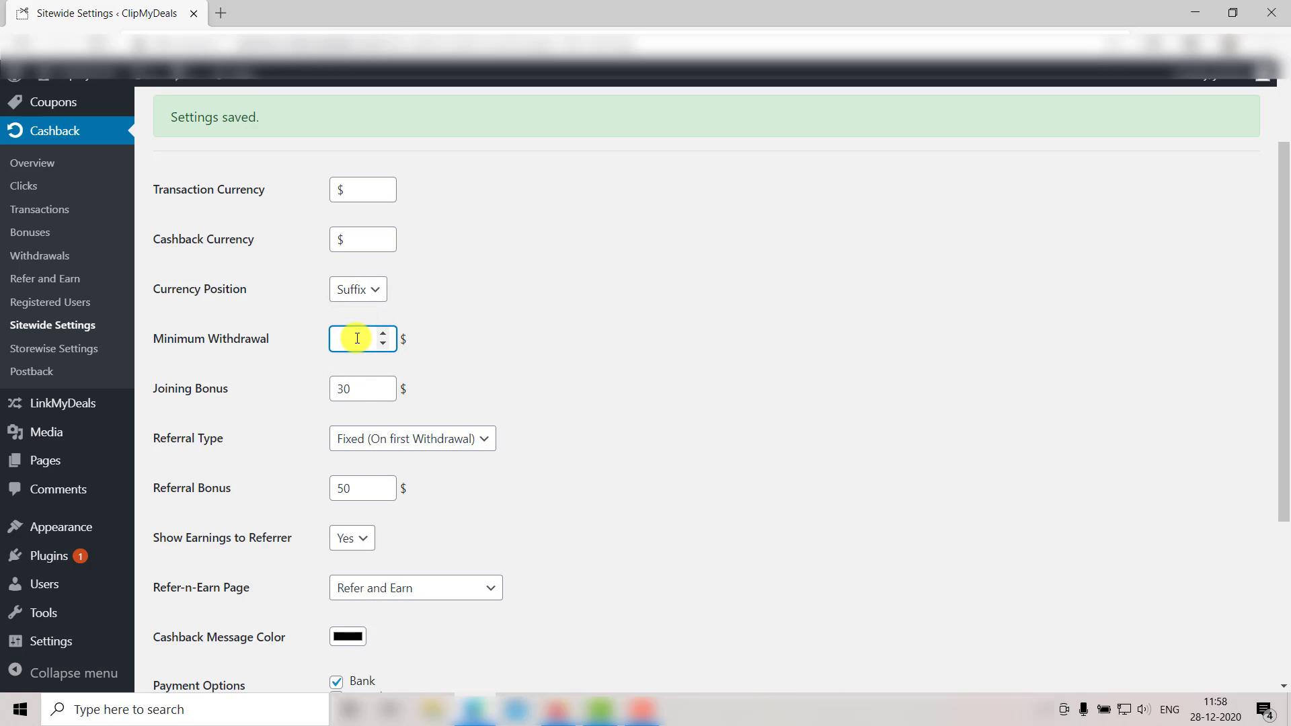
text(100)
scroll(491, 527, down, 4)
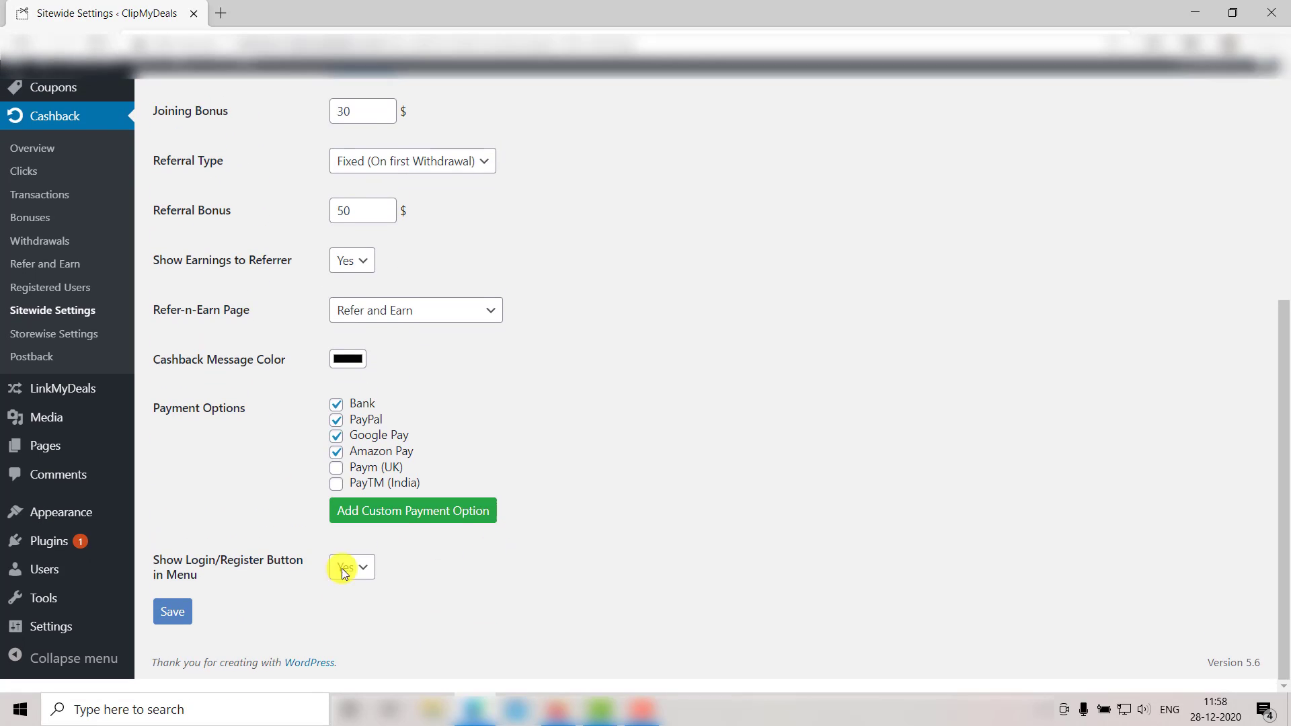
click(173, 626)
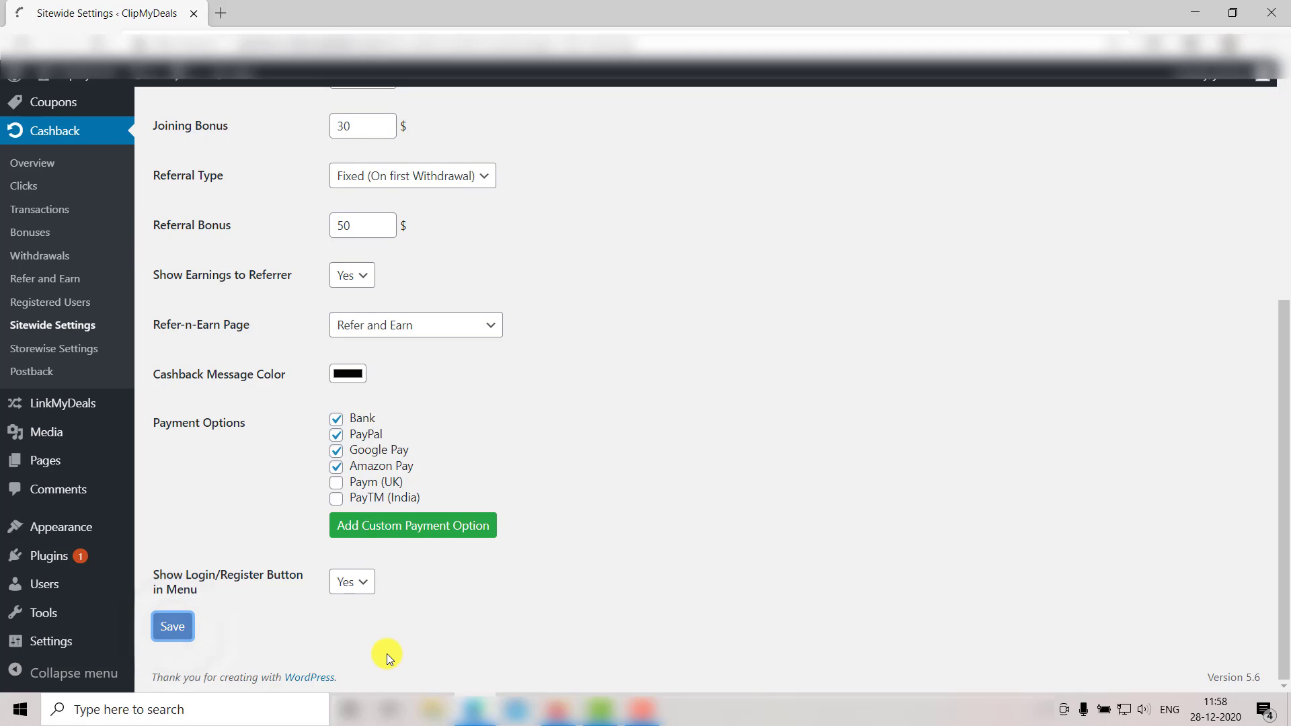
Reload the user's Withdrawals page to confirm the withdrawal form is no longer offered.
mouse_move(558, 710)
click(560, 628)
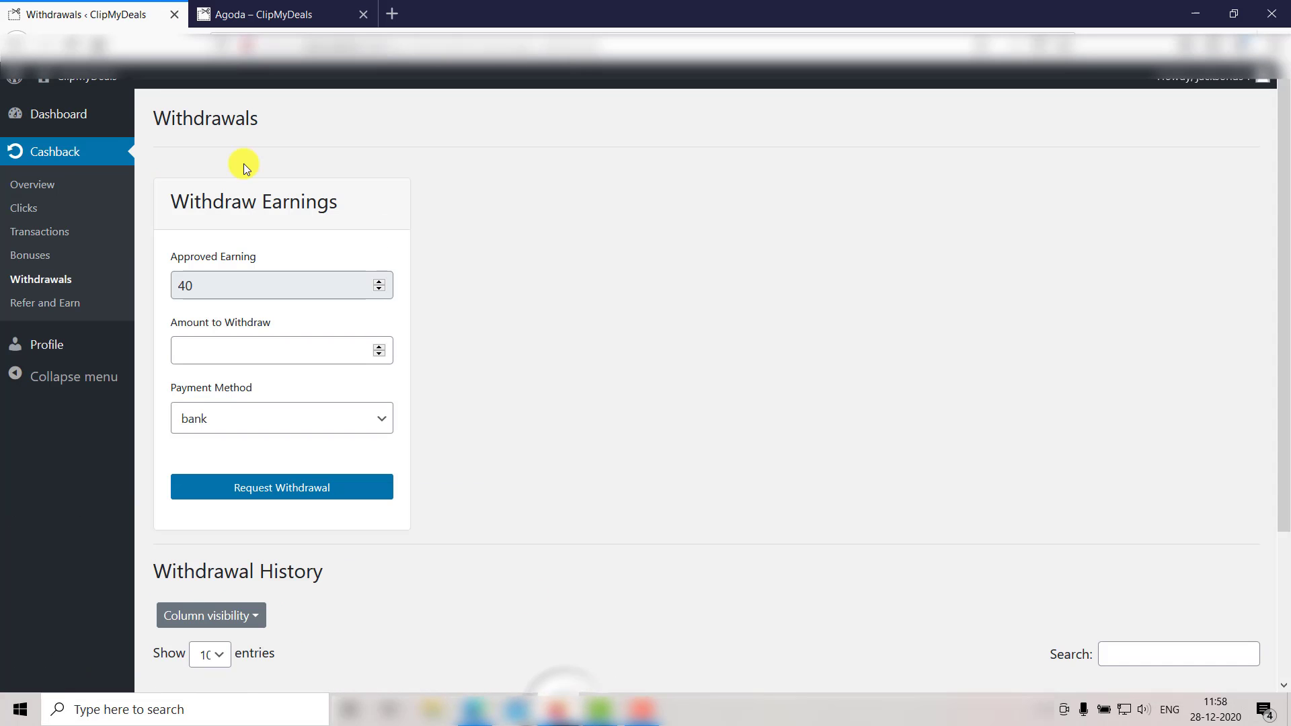
click(72, 35)
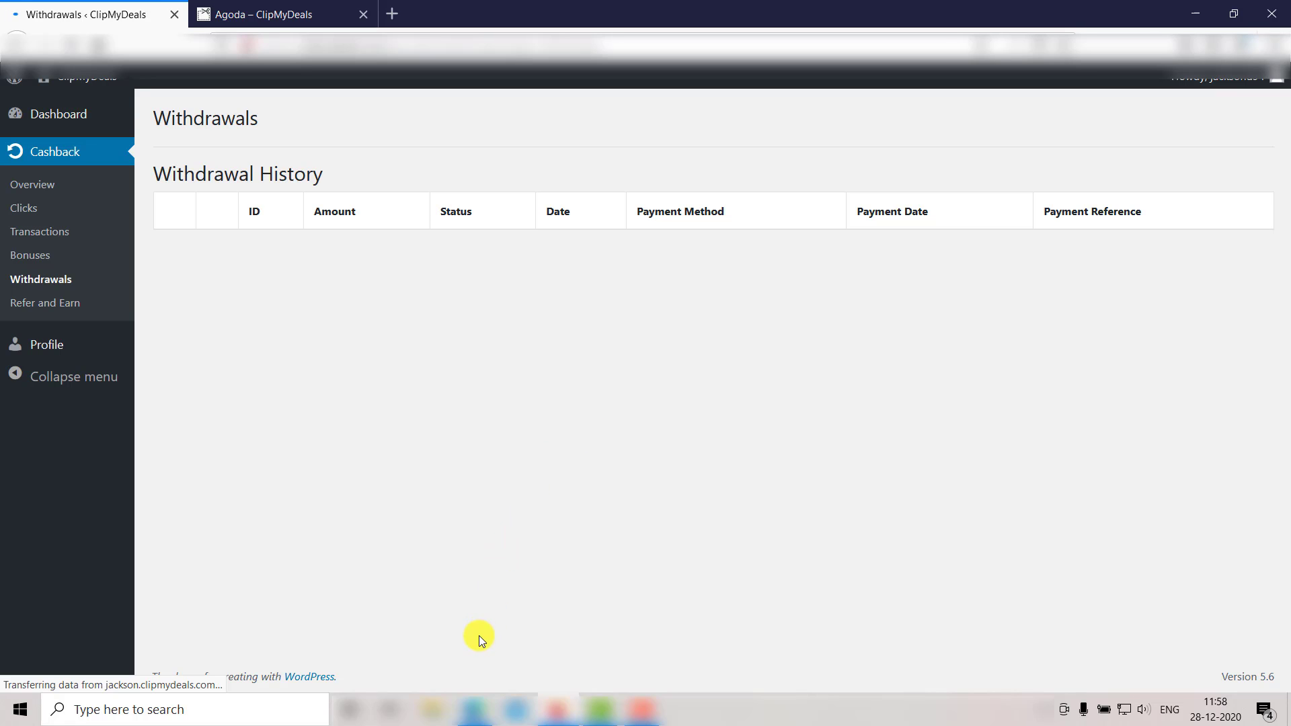
click(476, 712)
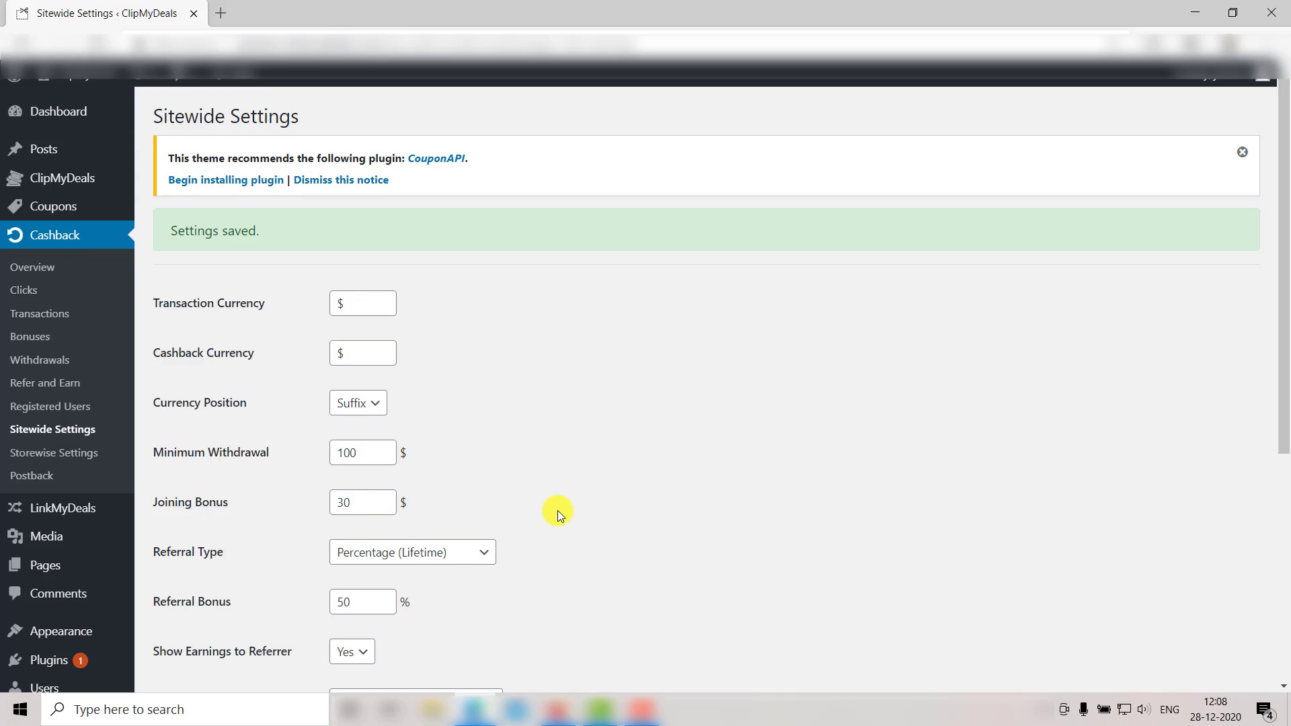
scroll(558, 513, down, 2)
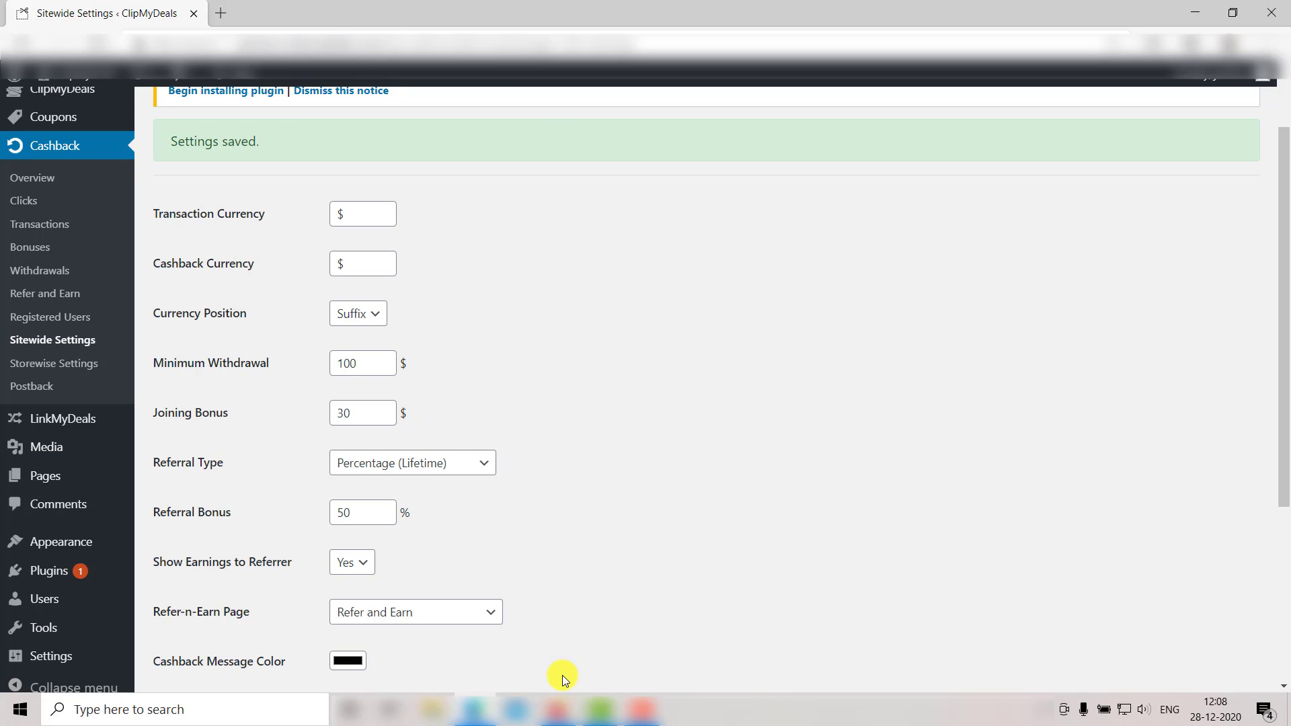
click(557, 709)
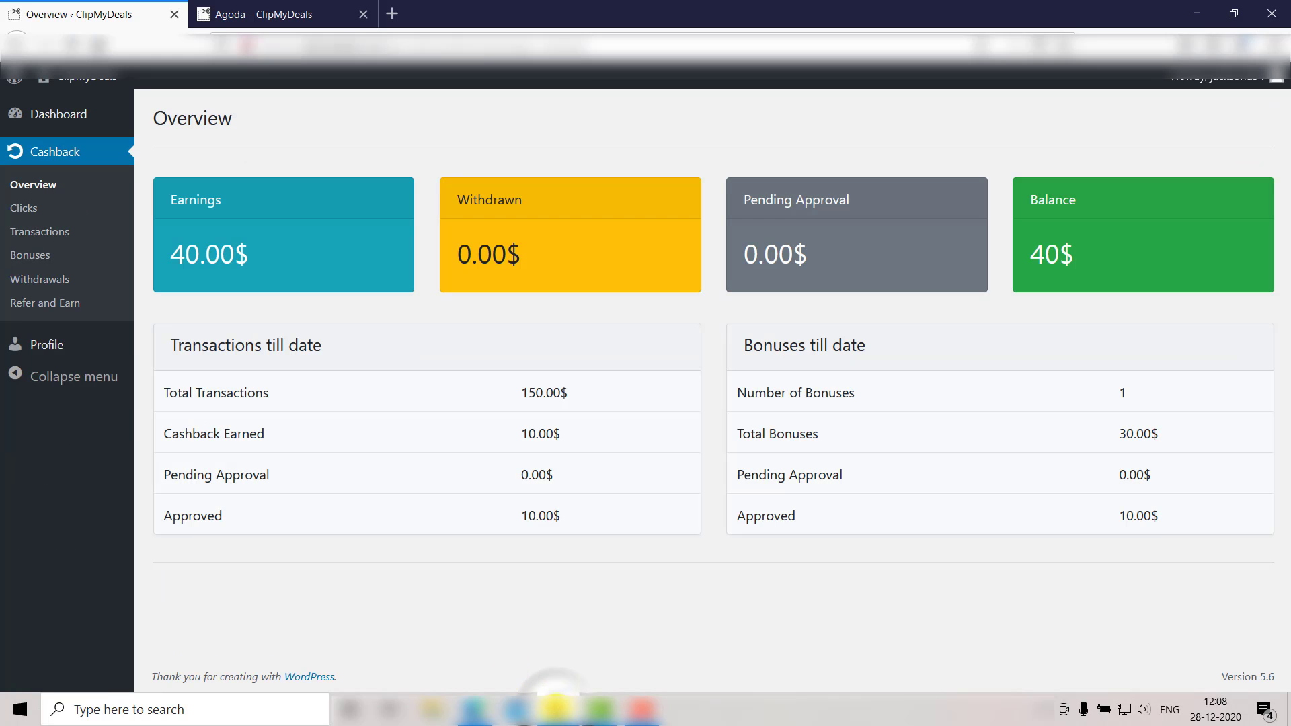
click(35, 255)
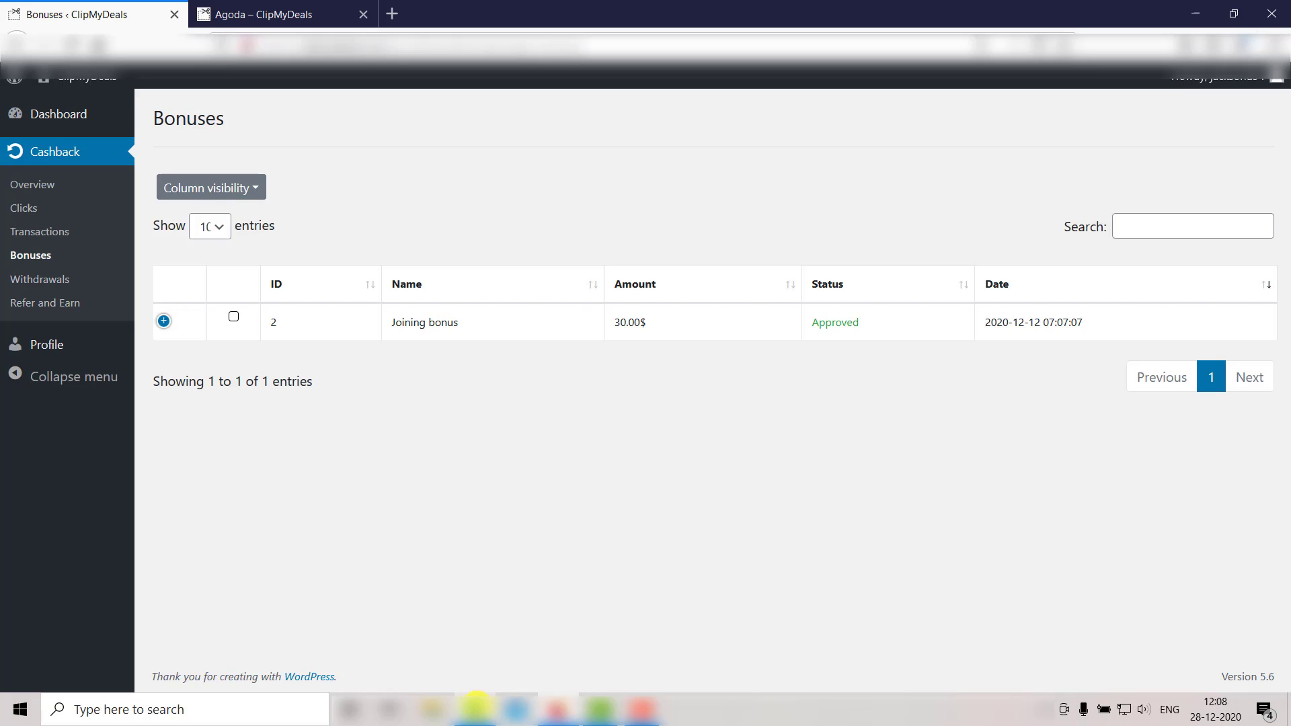
mouse_move(474, 709)
click(499, 678)
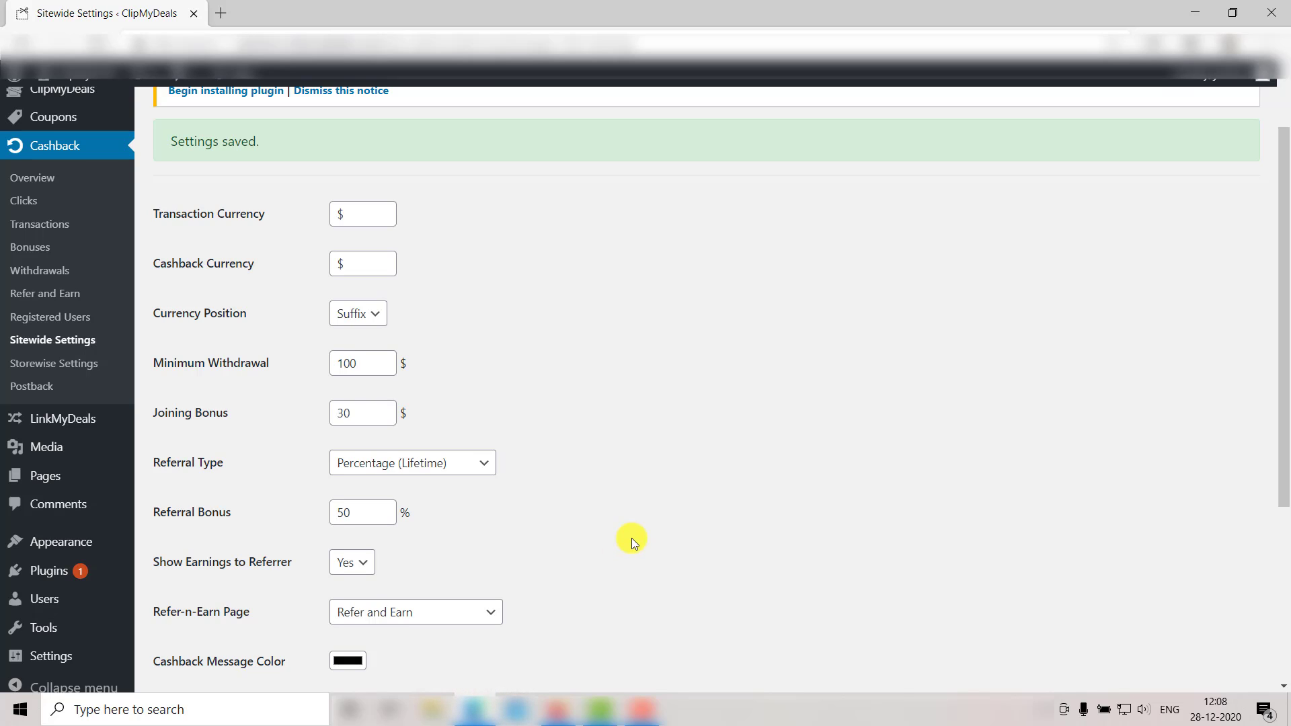
Change the Referral Type to Fixed (On first Withdrawal).
scroll(632, 538, down, 1)
click(496, 431)
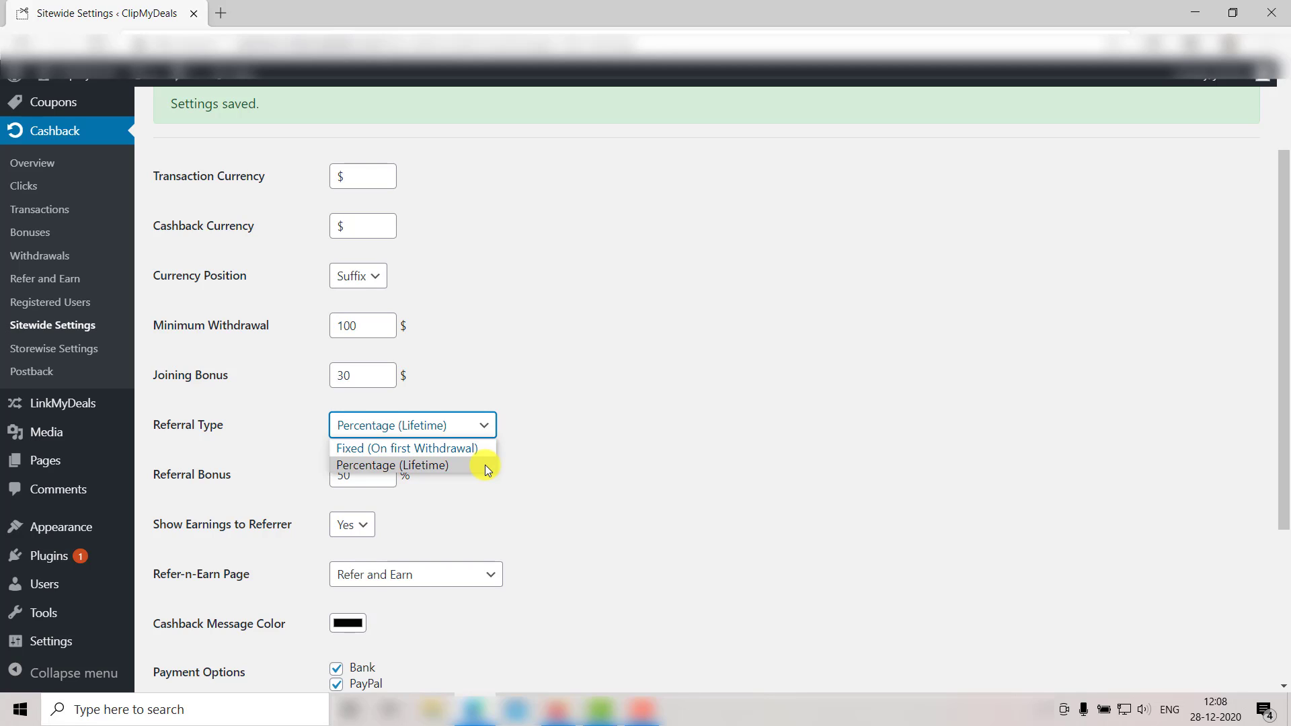
click(484, 446)
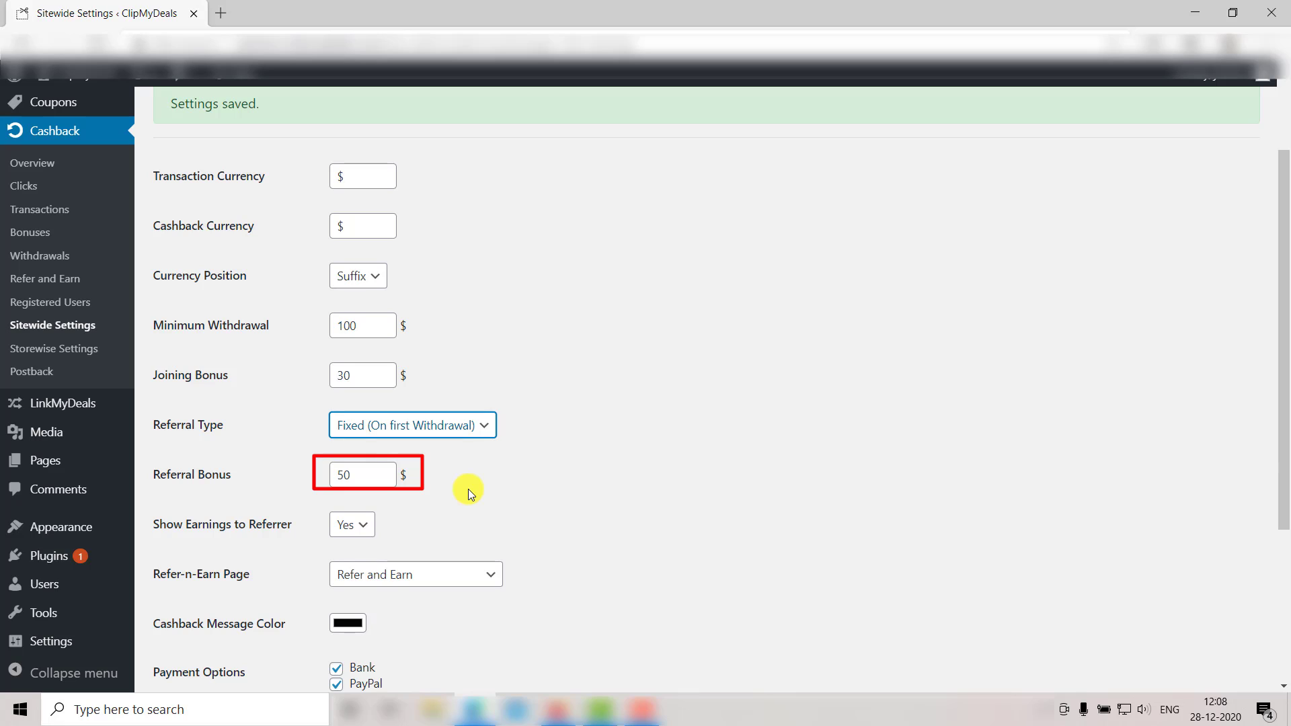
click(484, 424)
Set Referral Type to Percentage (Lifetime) and enter a Referral Bonus of 10.
click(461, 465)
double_click(347, 475)
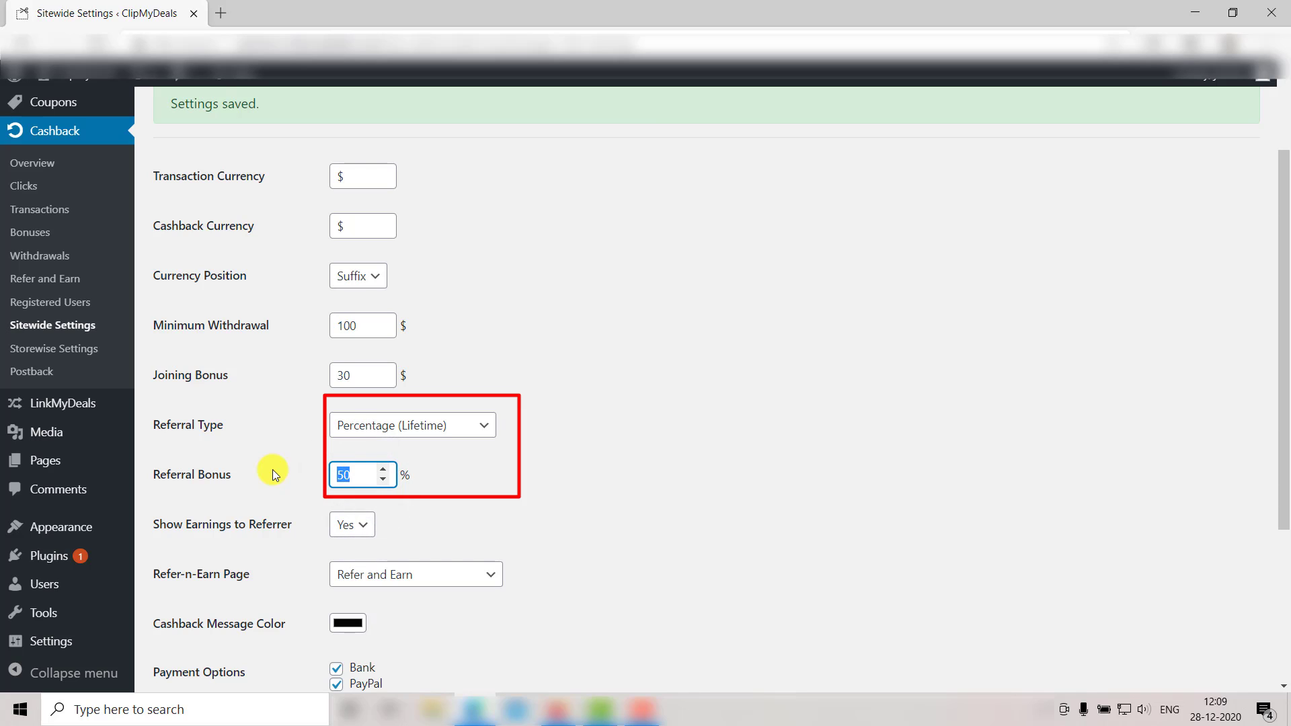
text(10)
scroll(497, 477, down, 2)
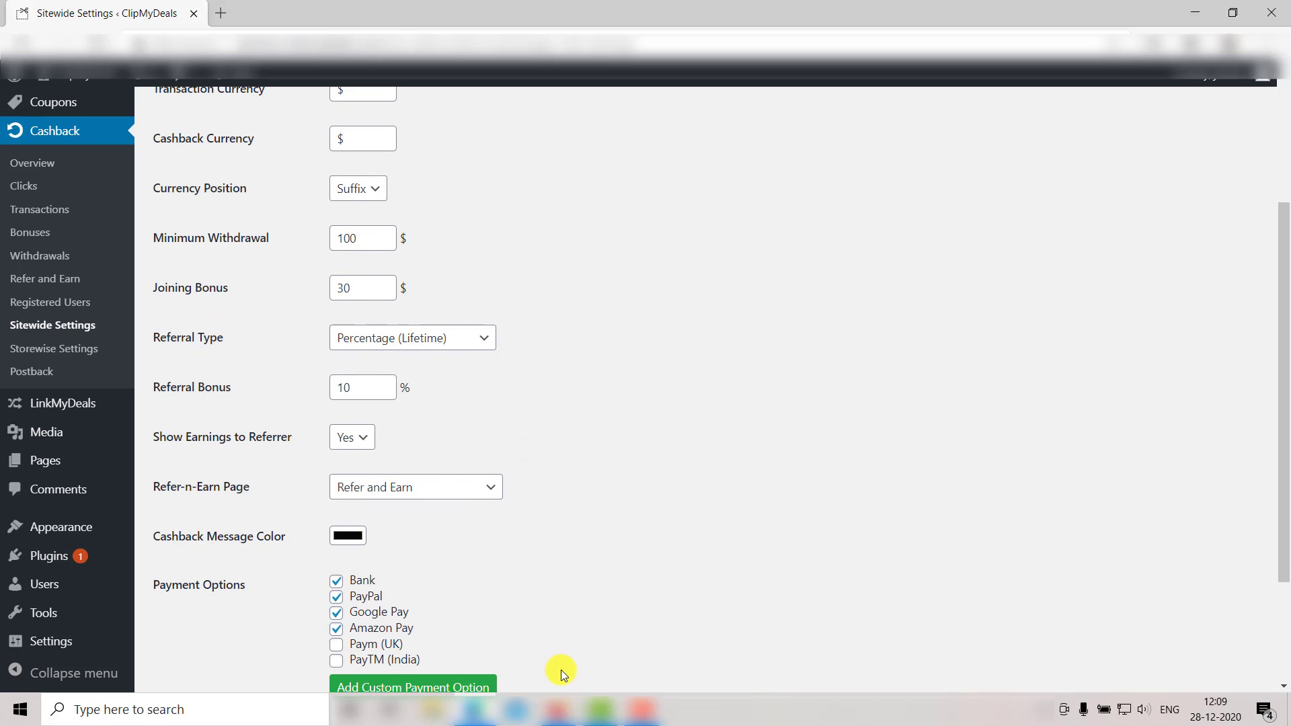
click(548, 712)
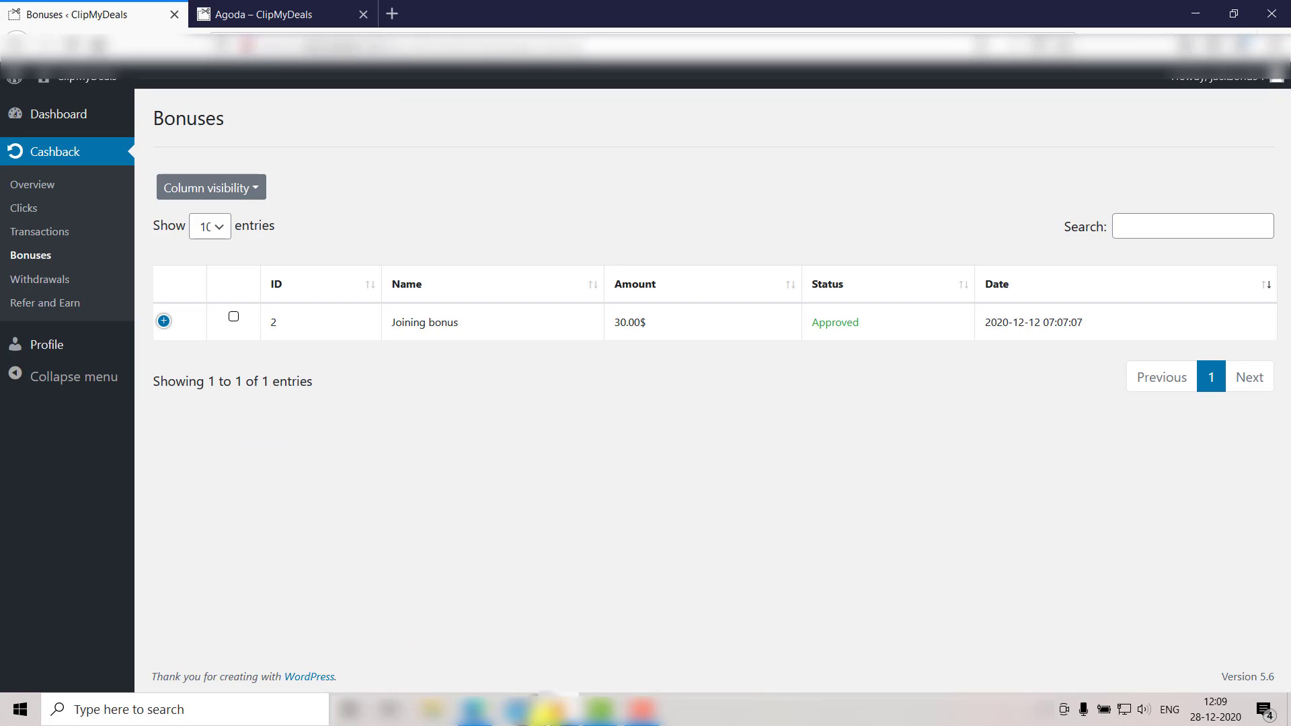
click(47, 308)
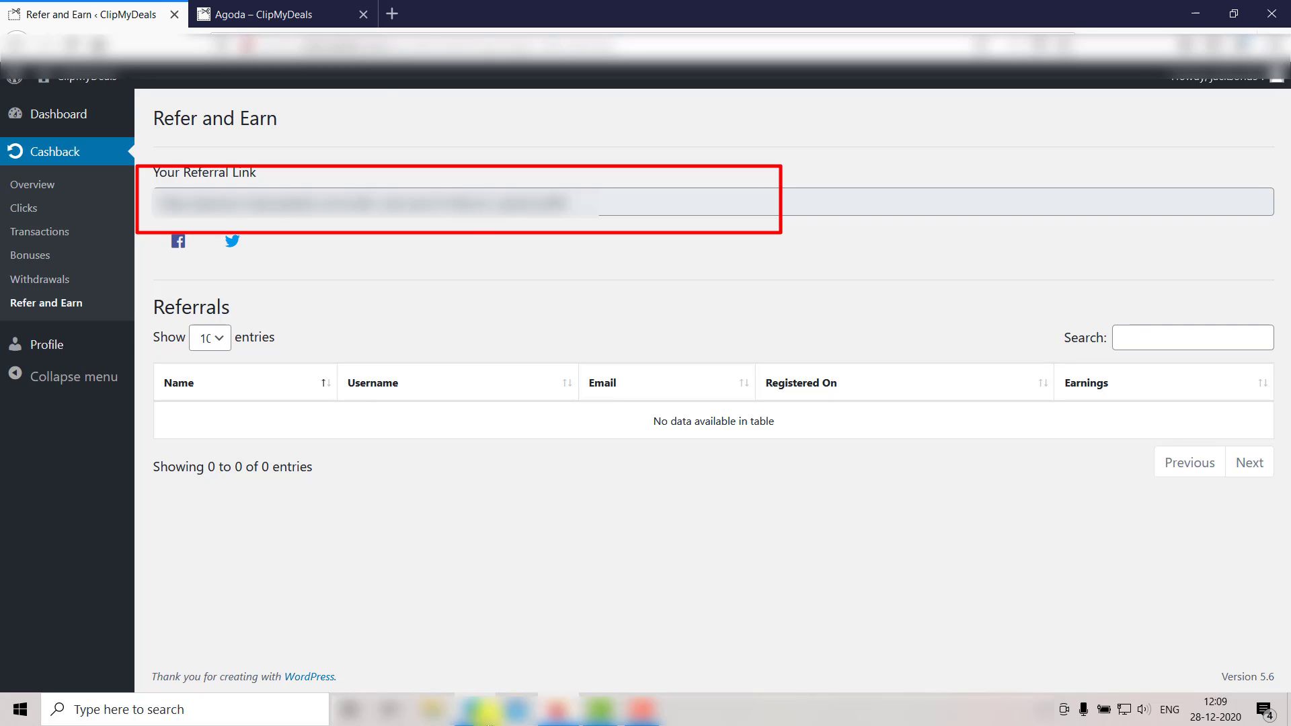
click(474, 706)
click(351, 387)
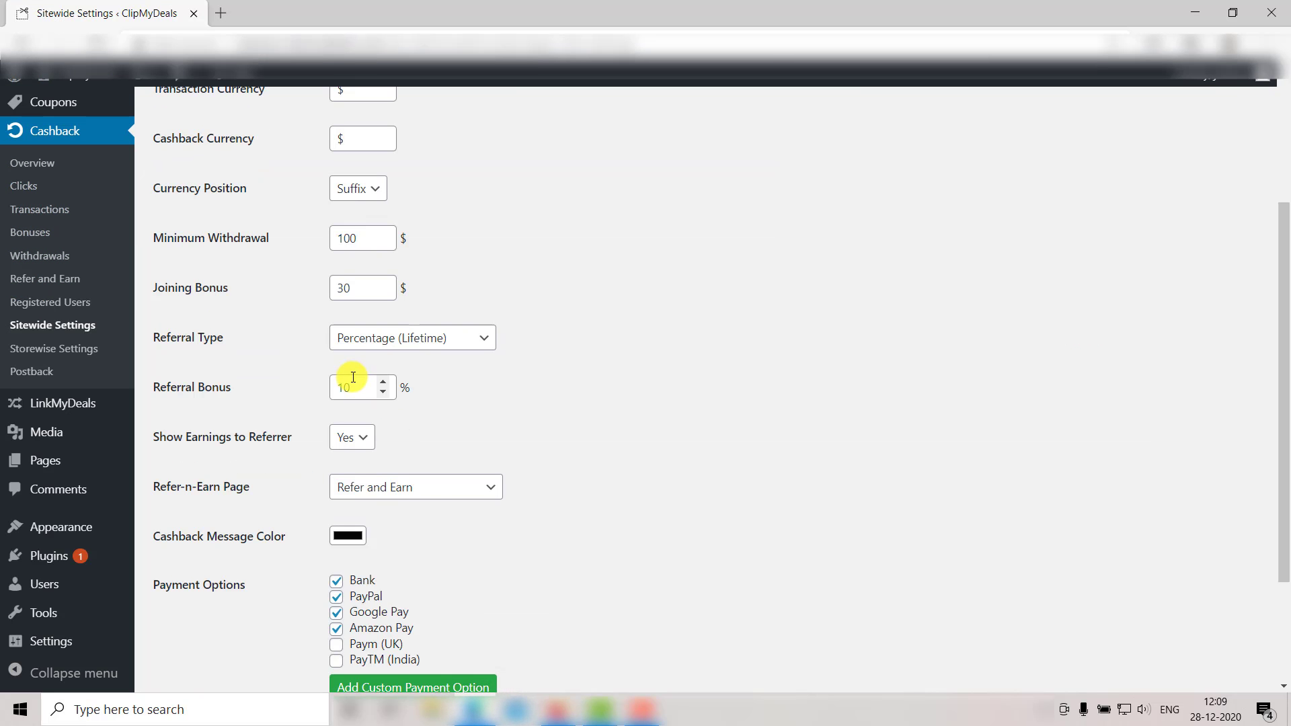
Reduce the Referral Bonus to 0 %, save, and view the user's earnings Overview.
key(BackSpace)
scroll(285, 381, down, 3)
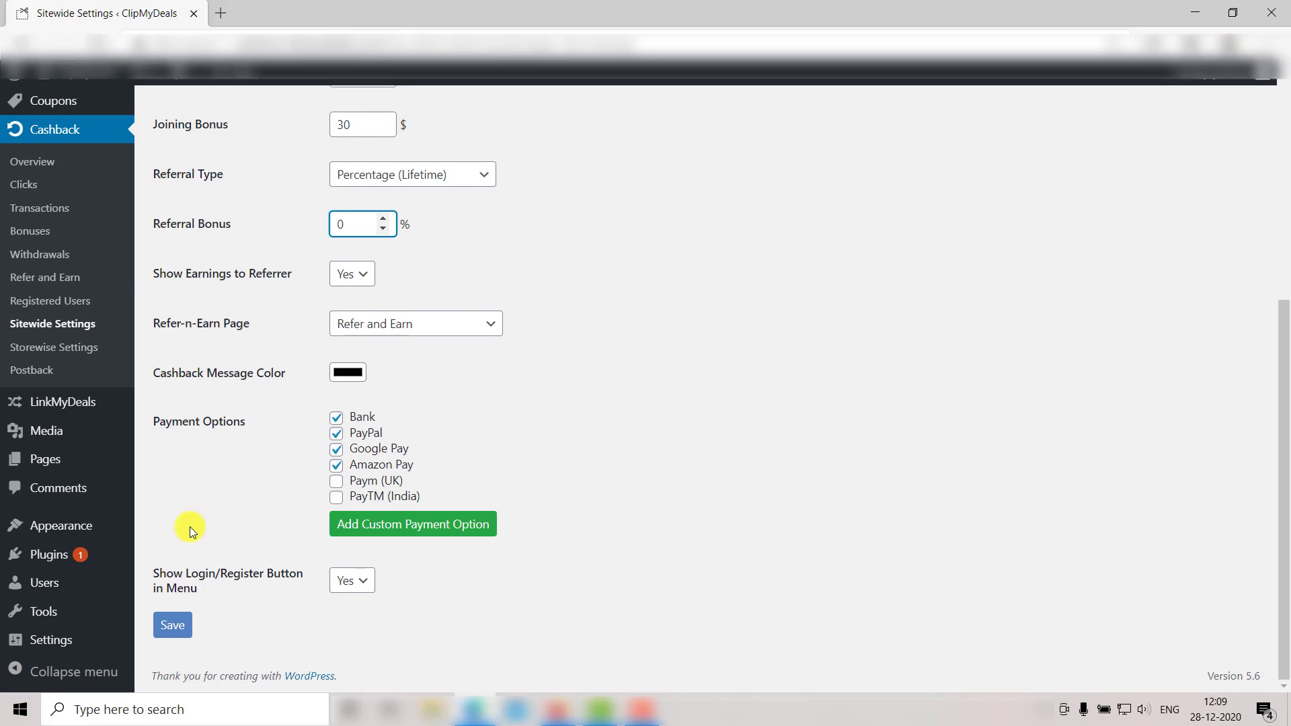
click(173, 627)
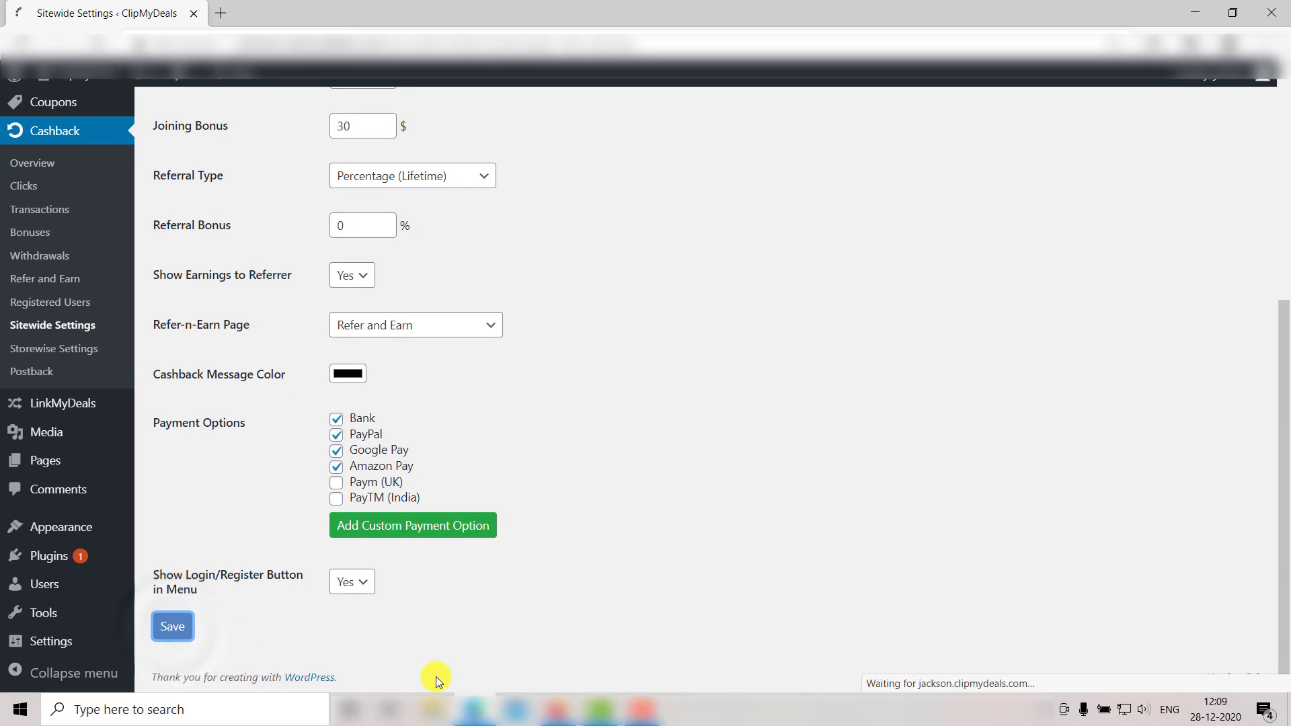
click(561, 703)
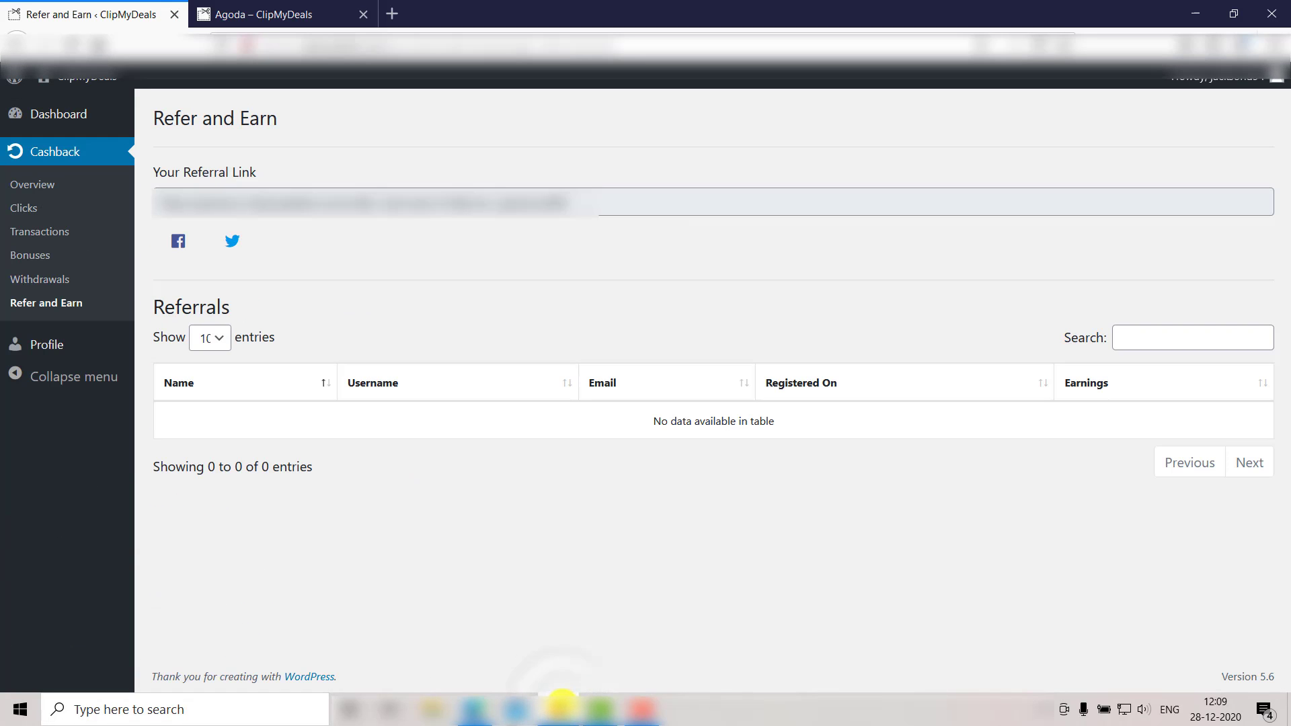
click(34, 186)
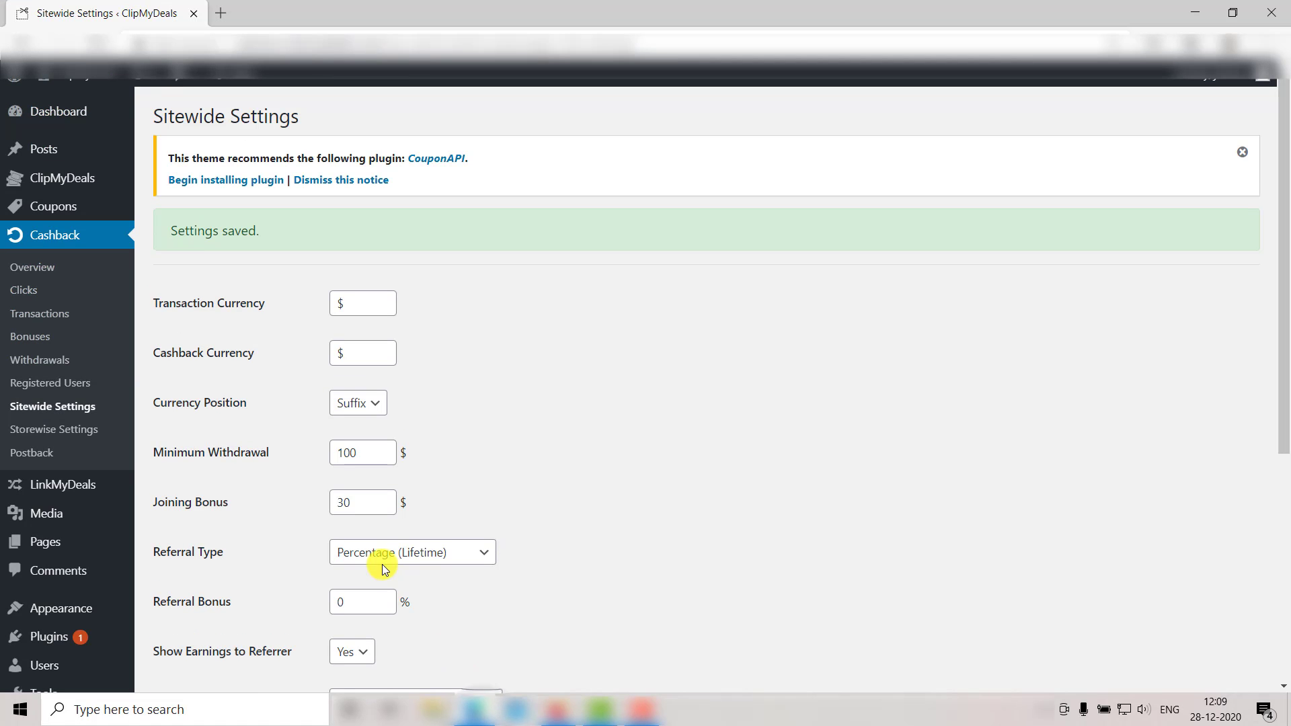
Replace the Referral Bonus with 10 and save the settings.
scroll(382, 564, down, 2)
double_click(354, 445)
text(10)
scroll(288, 447, down, 3)
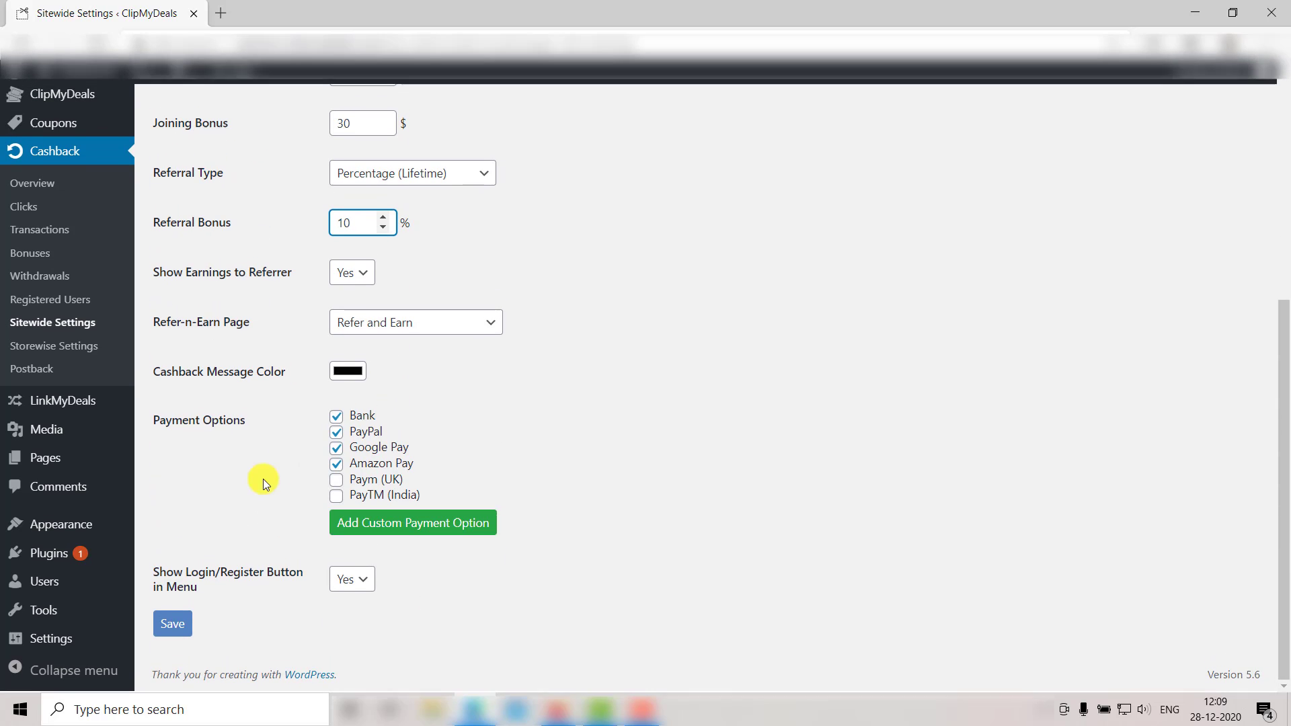
click(162, 629)
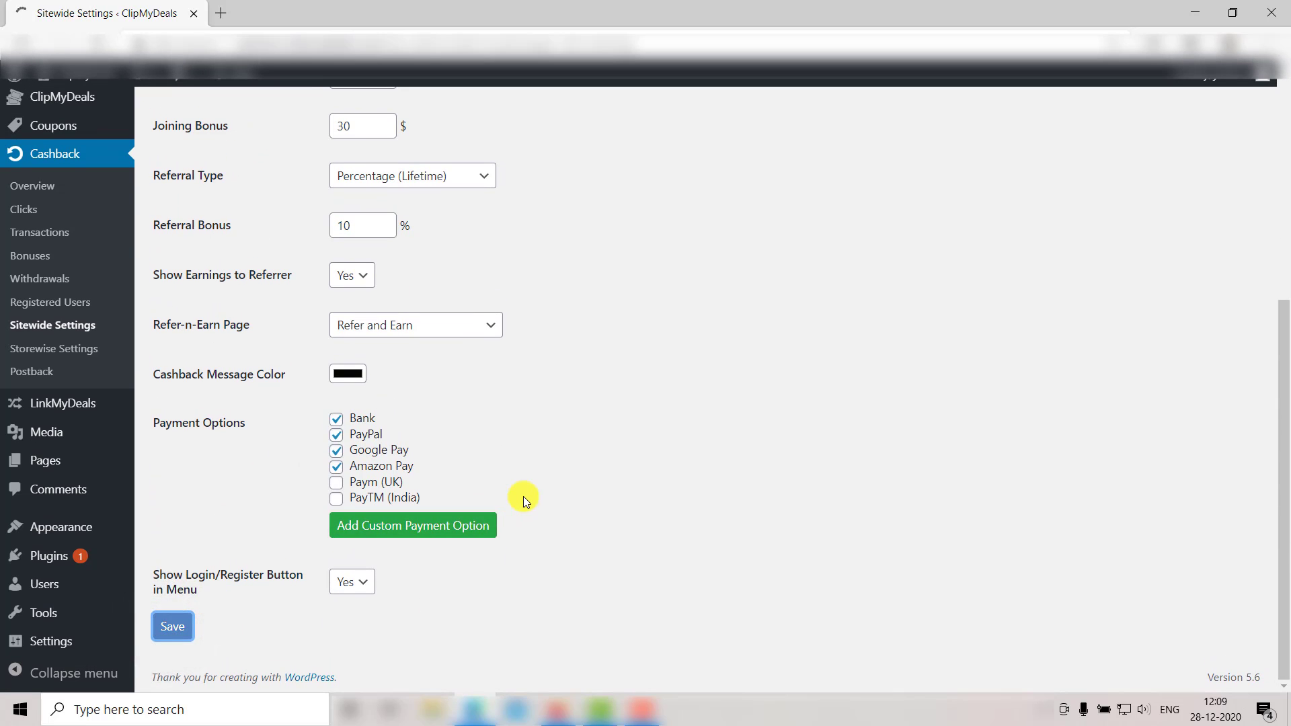
scroll(523, 496, down, 2)
scroll(522, 546, down, 1)
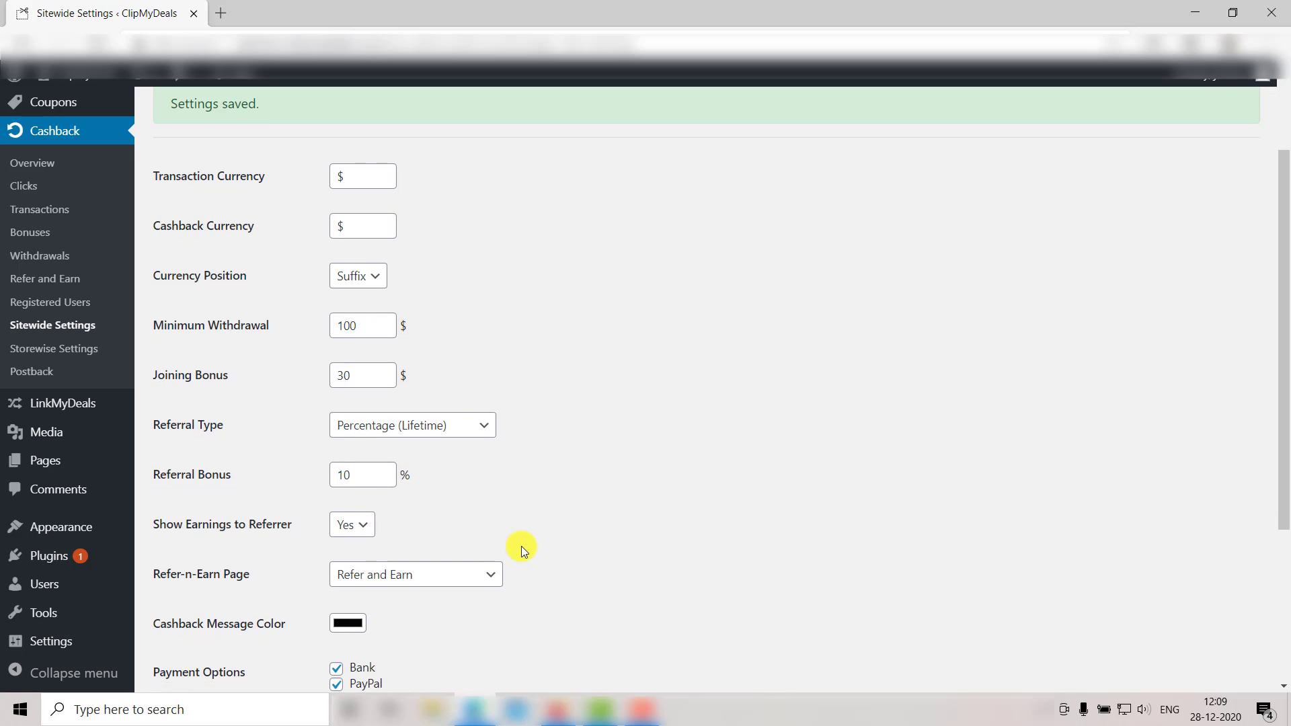
scroll(522, 546, down, 2)
Select Refer and Earn as the Refer-n-Earn Page and bring up the user's Refer and Earn window.
click(493, 445)
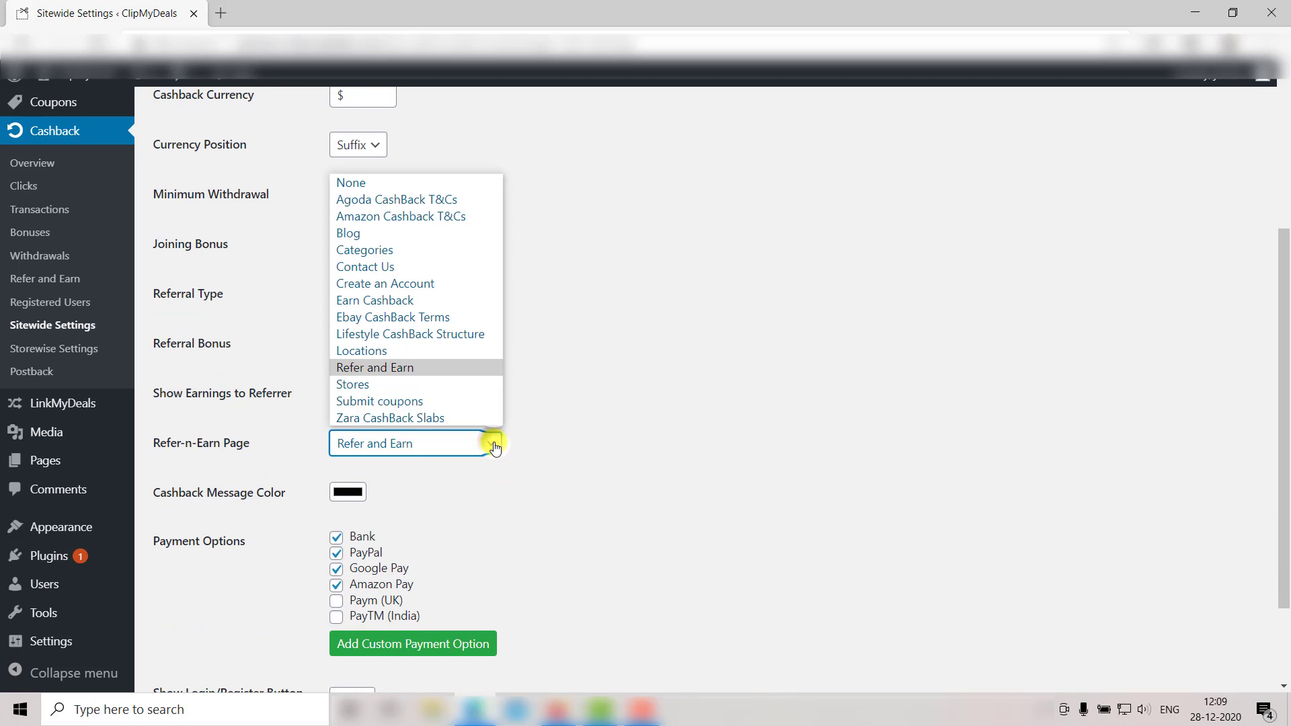
click(487, 368)
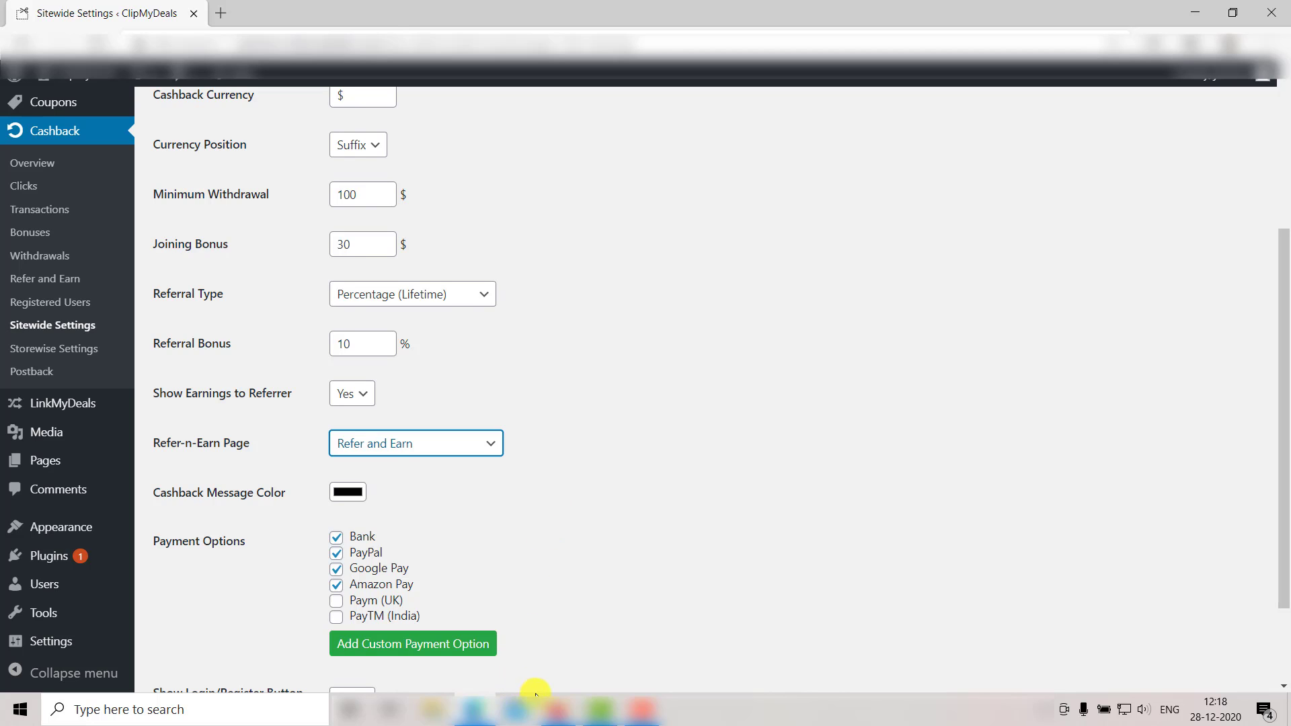
click(558, 710)
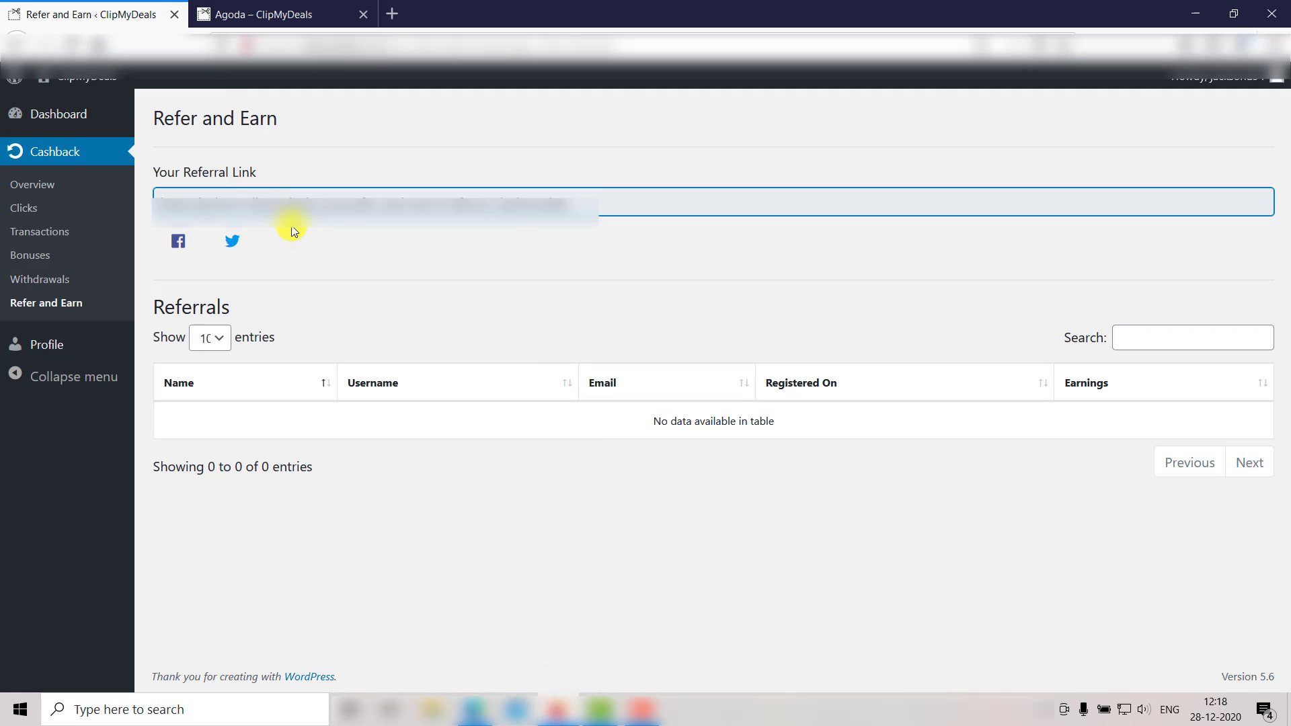
Copy the referral link and load it in a new tab to preview the 10% Refer and Earn page.
click(297, 208)
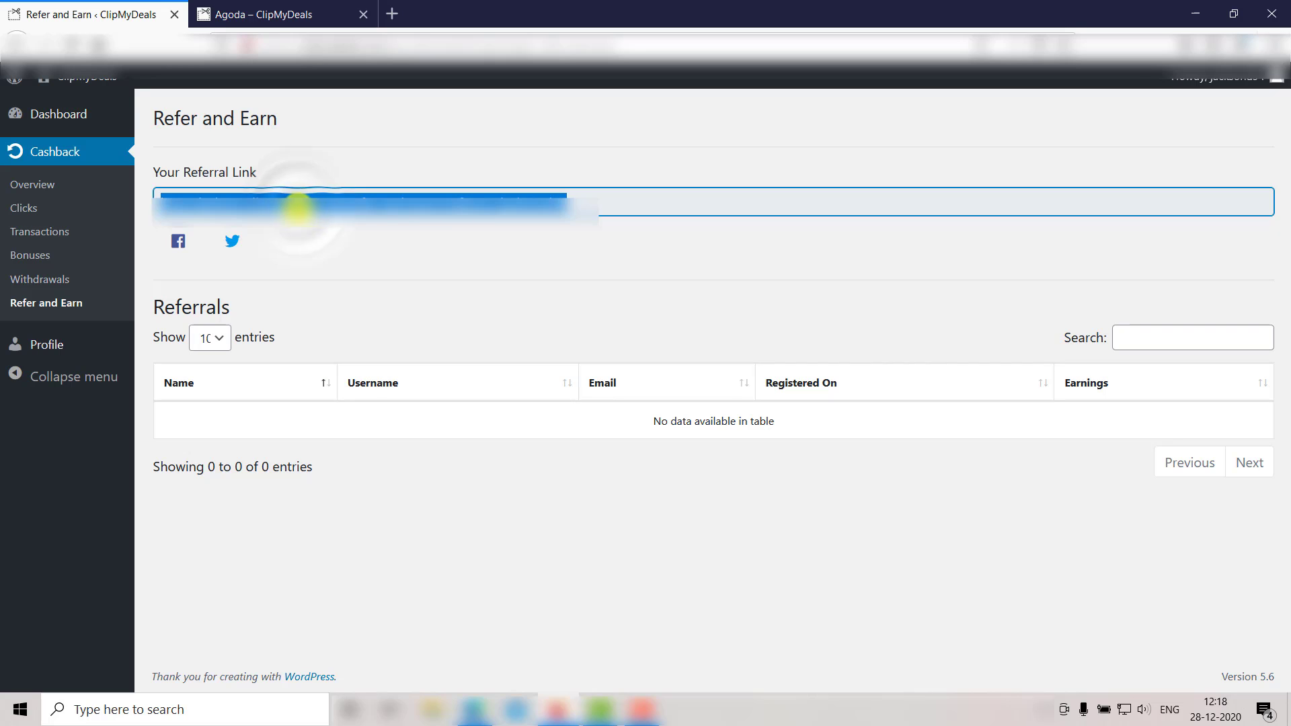
click(392, 15)
key(ctrl+v)
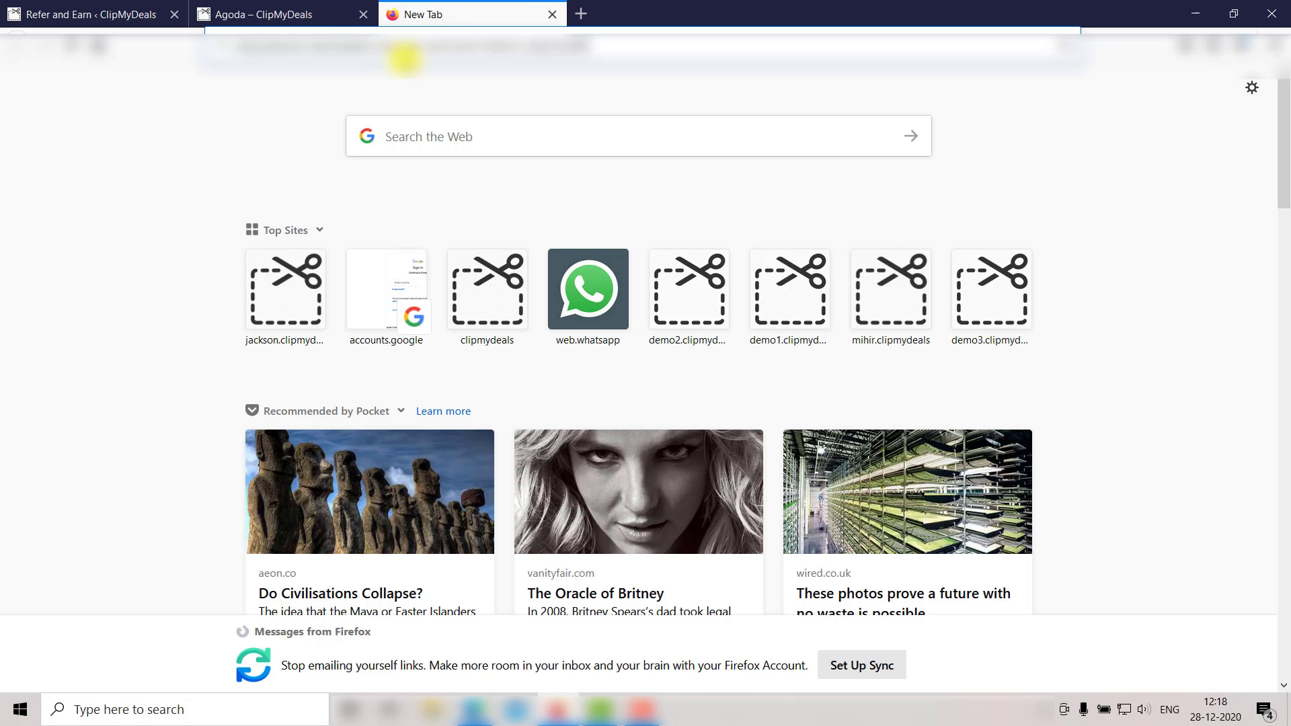
key(Return)
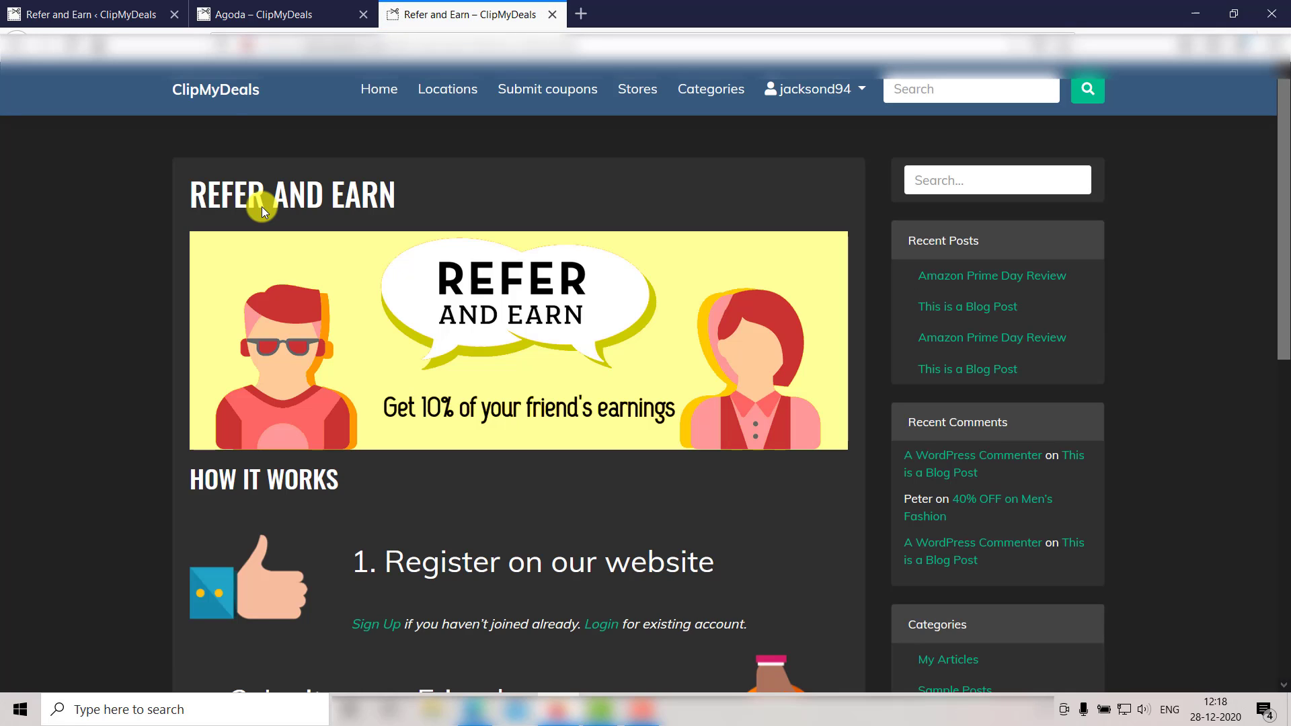
click(94, 15)
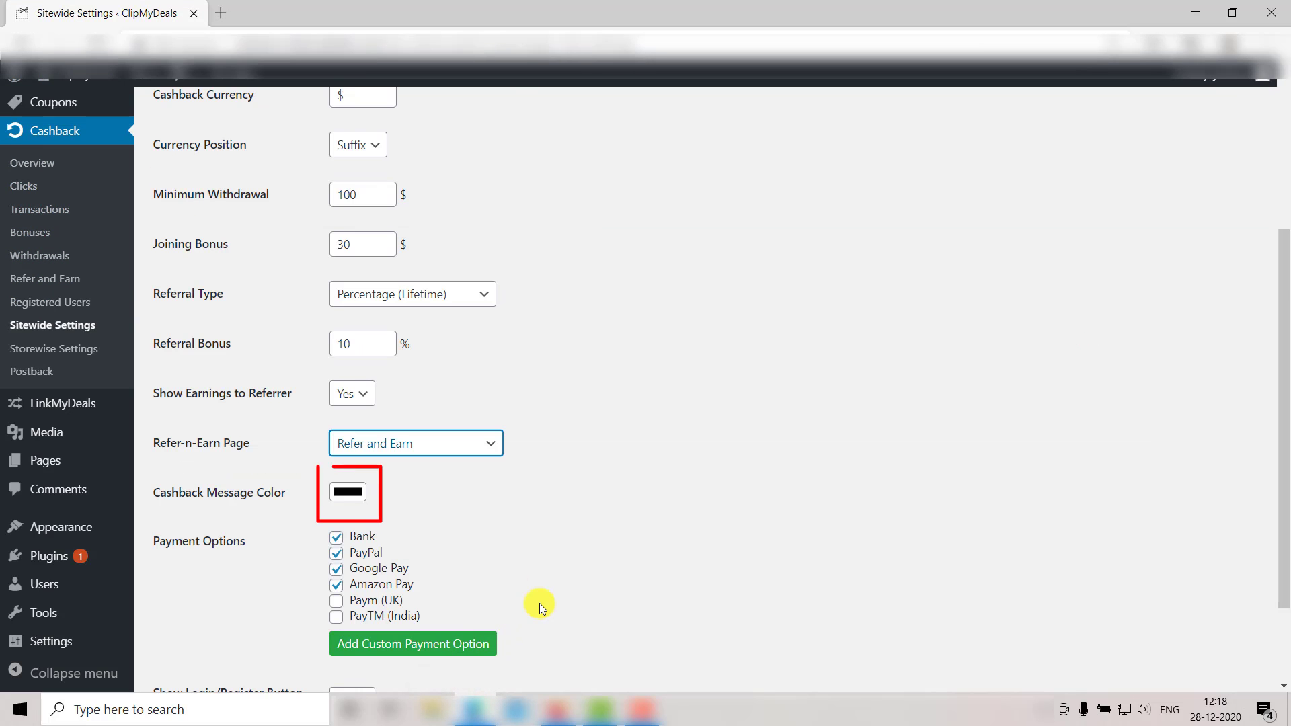
Bring the browser window forward and switch to the Agoda deals tab.
scroll(506, 554, down, 1)
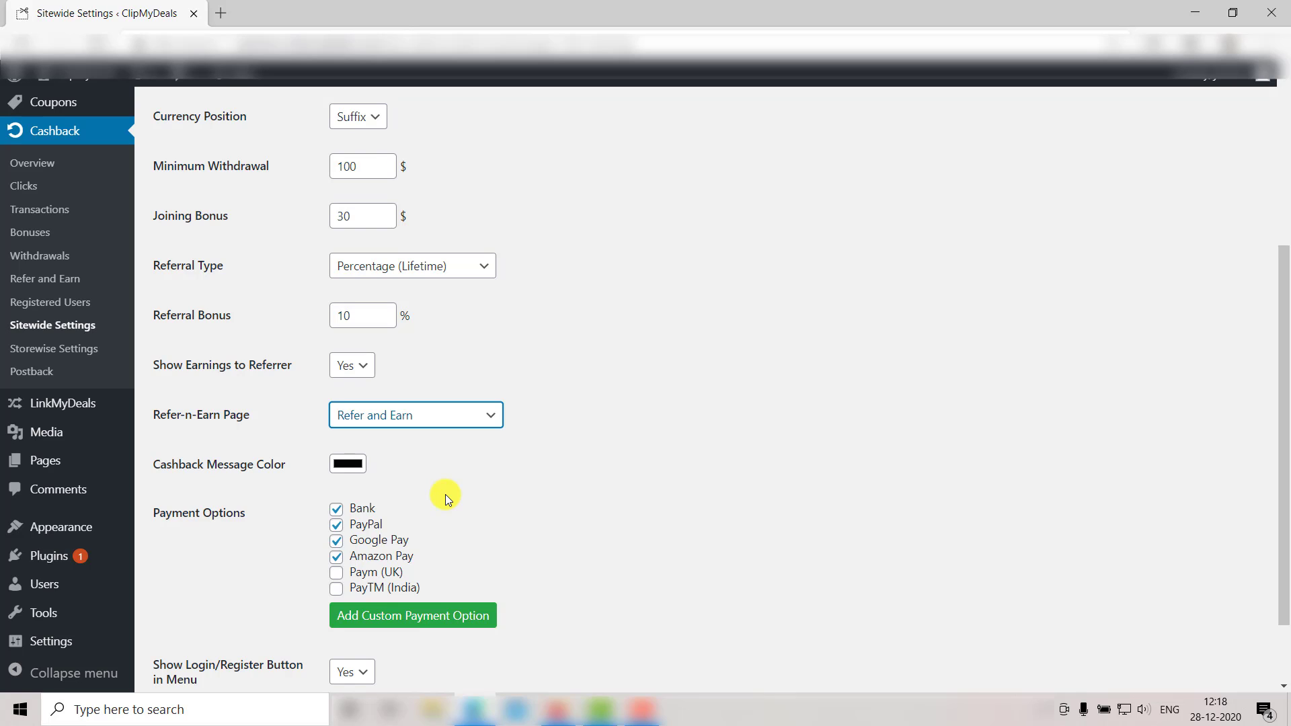
scroll(445, 495, down, 1)
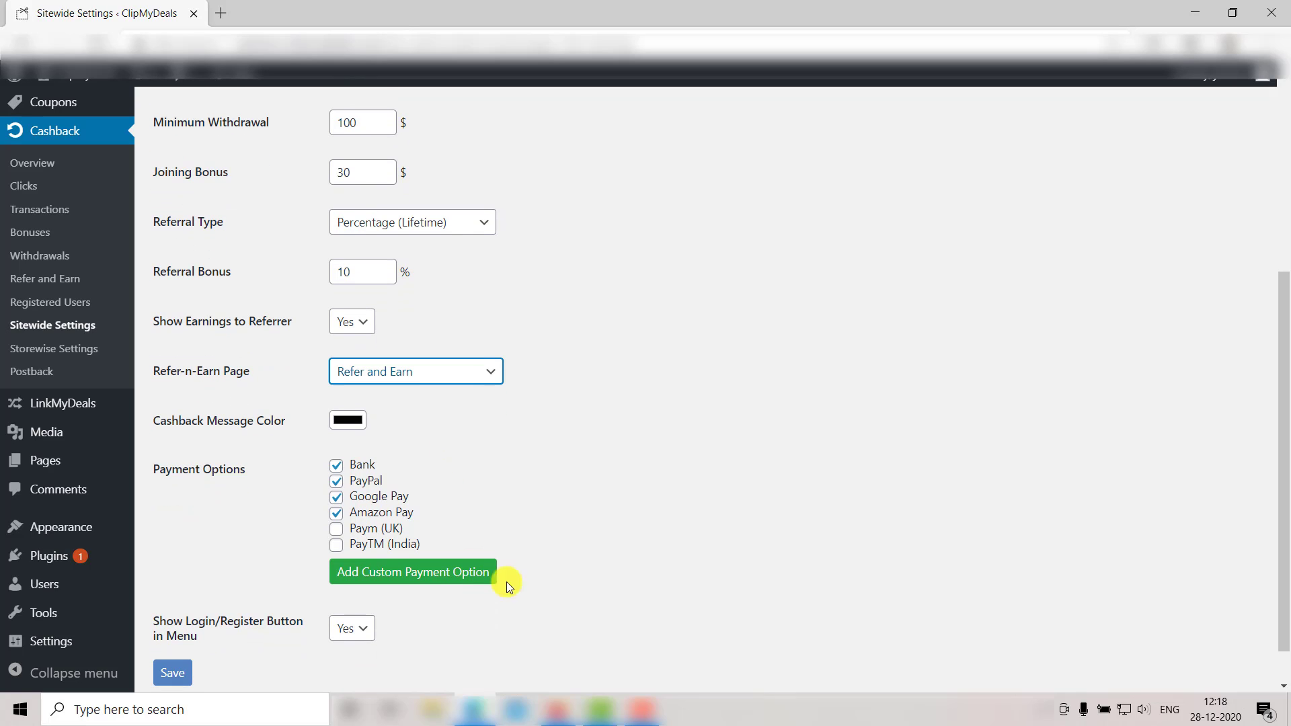
mouse_move(560, 706)
click(571, 639)
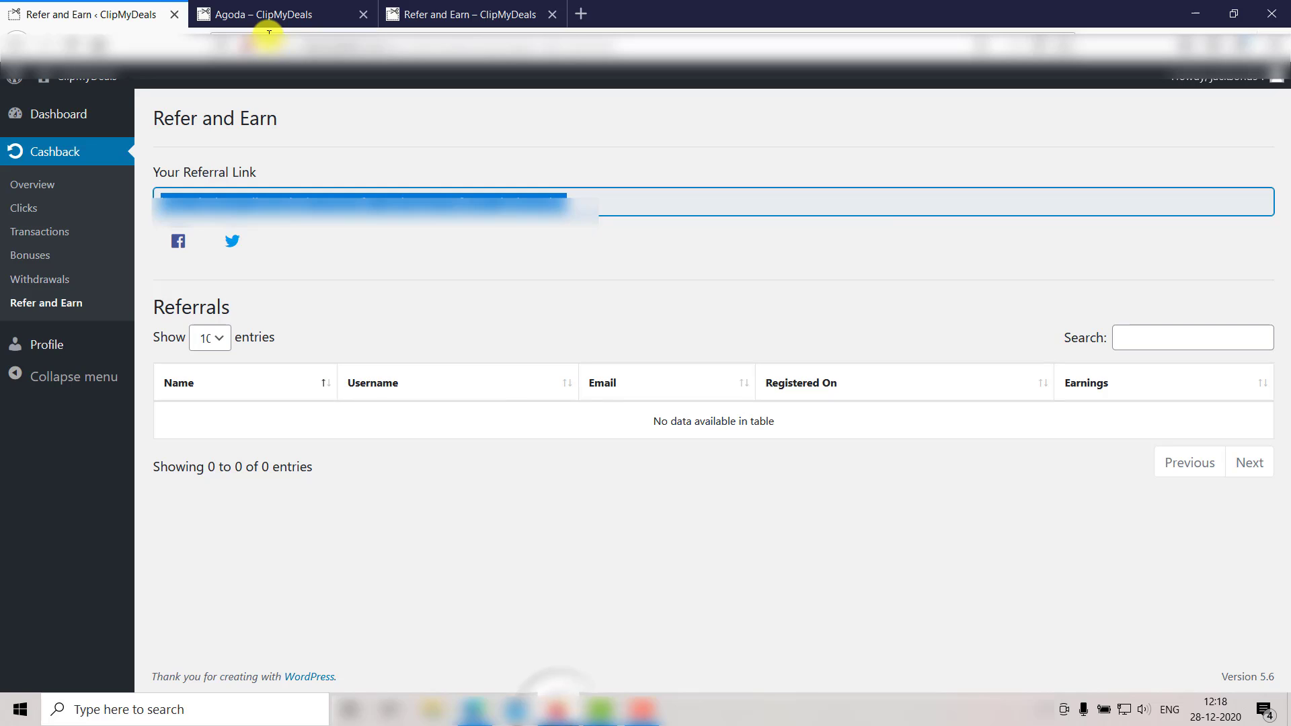
click(276, 8)
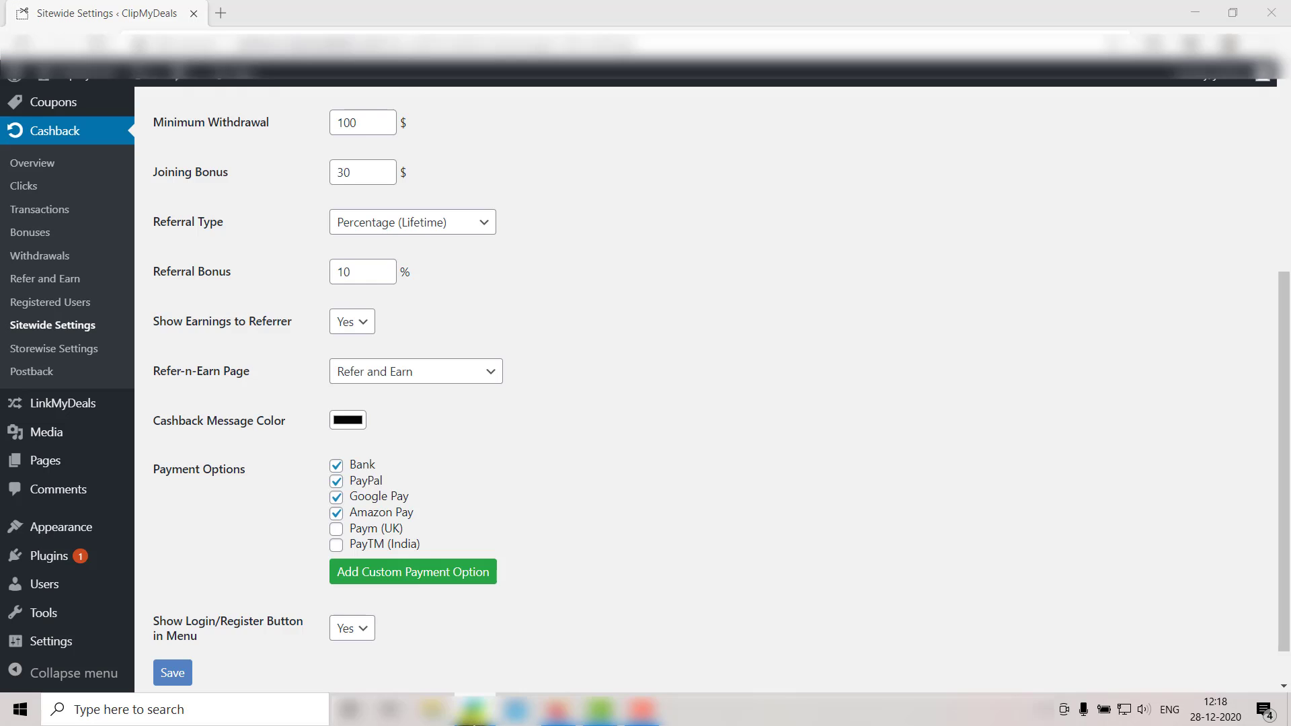
Set Cashback Message Color to pale pink (RGB 240, 230, 230) and save the sitewide settings.
click(353, 489)
click(341, 272)
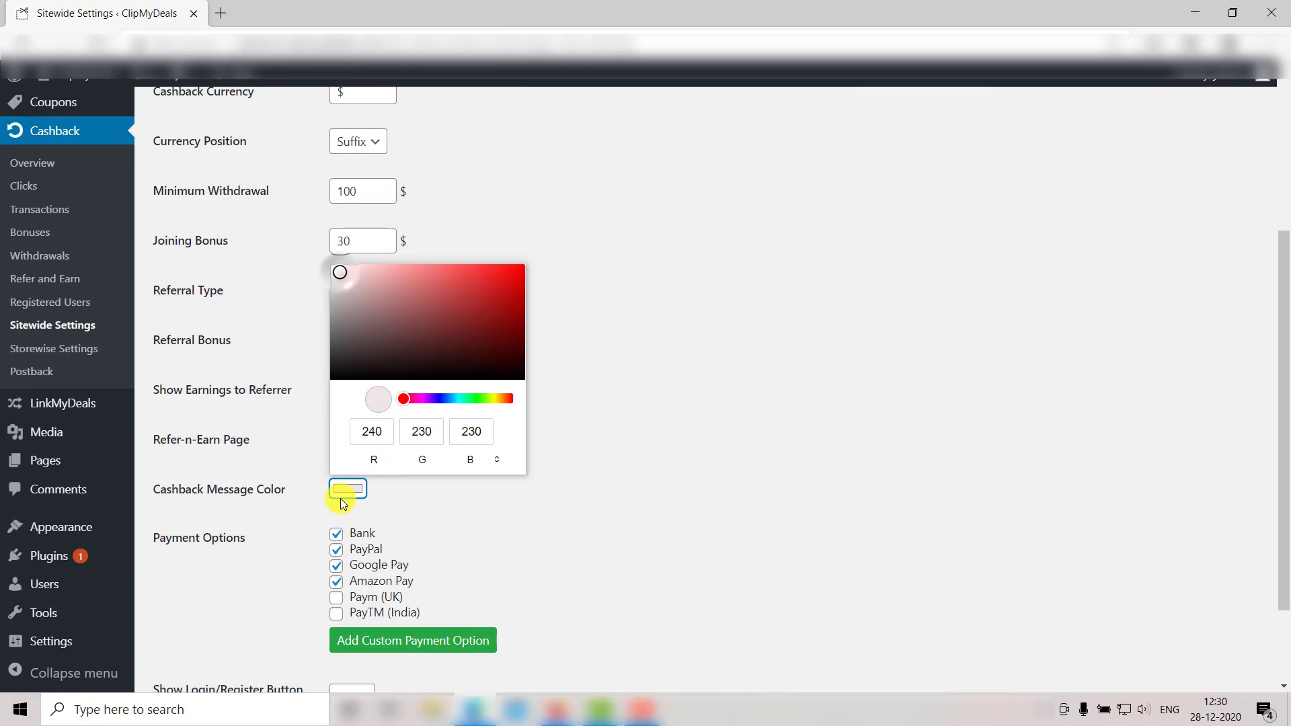
scroll(336, 655, down, 3)
click(173, 624)
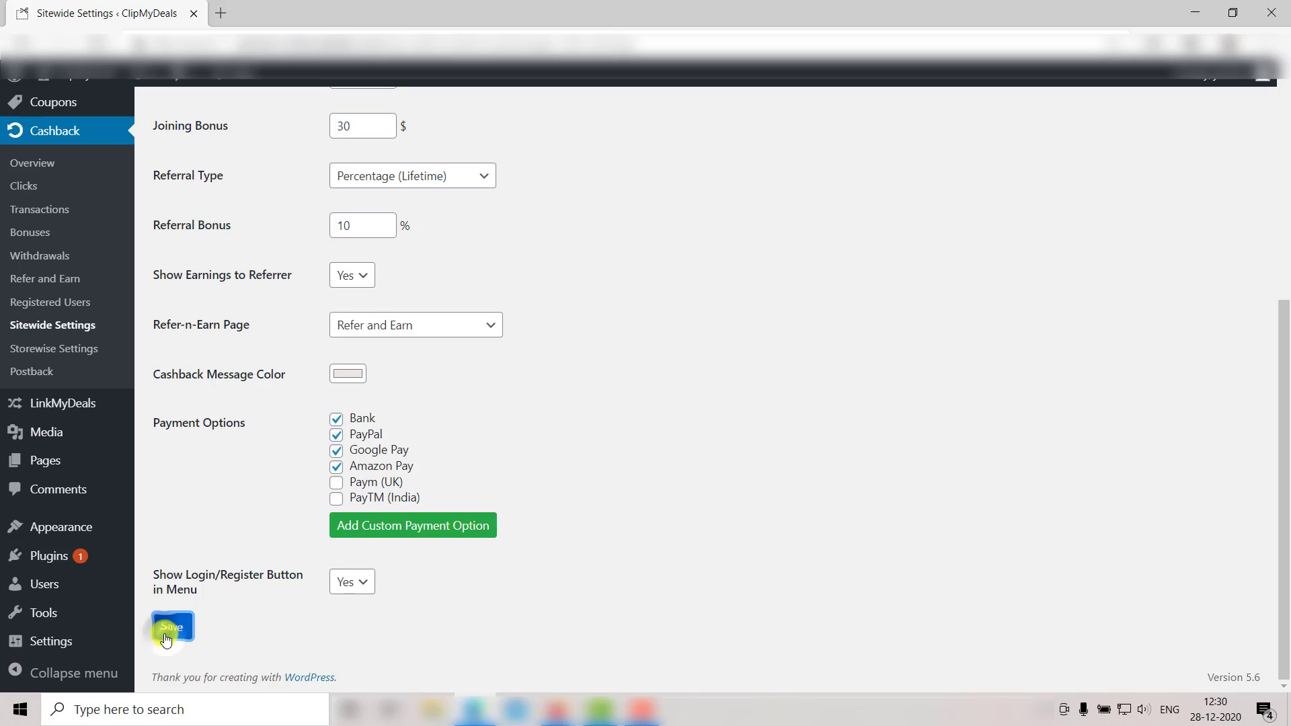
Review the cashback messages on the Agoda deals page, then return to the Sitewide Settings window.
mouse_move(473, 706)
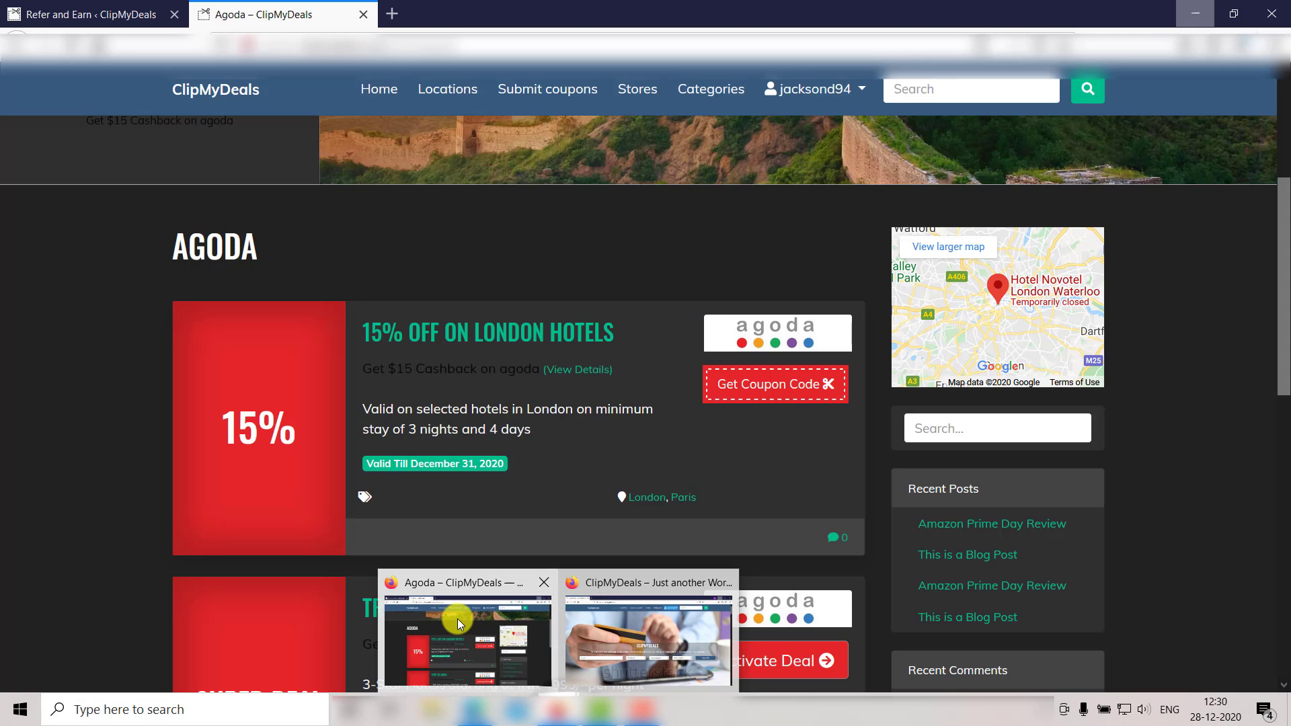
click(457, 619)
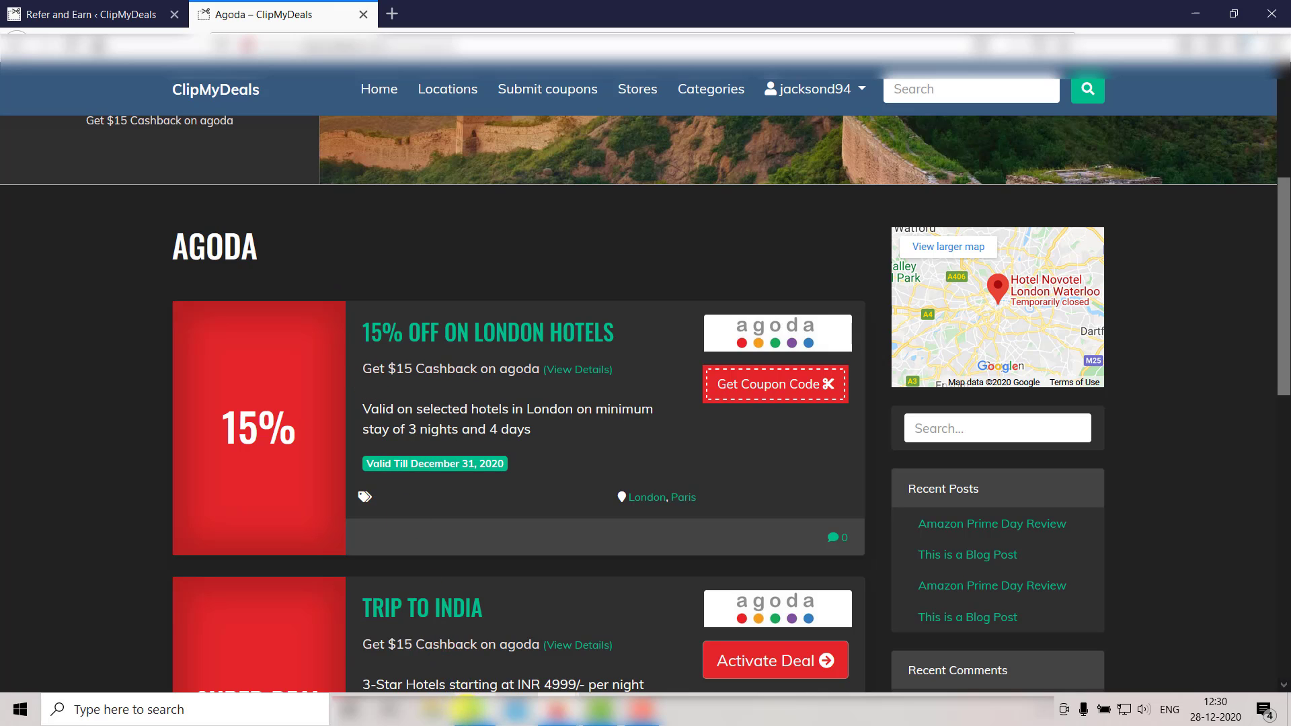
mouse_move(474, 709)
click(475, 635)
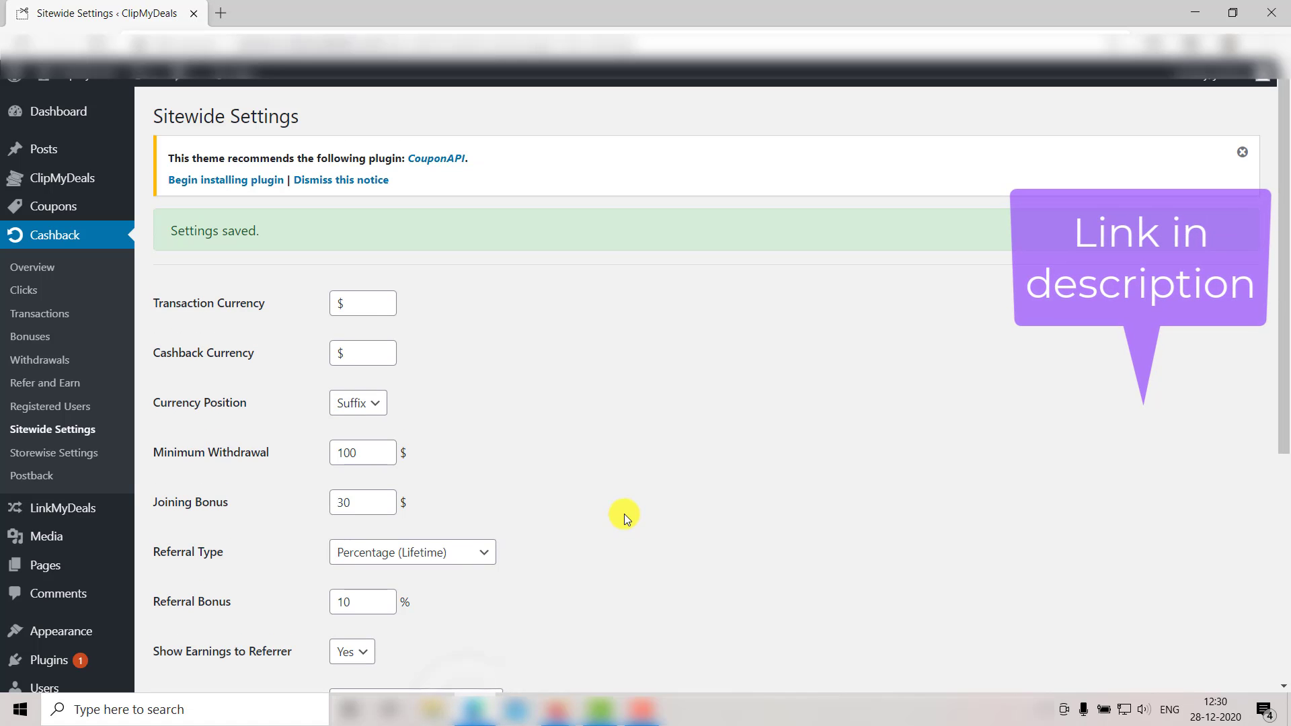
scroll(624, 514, down, 5)
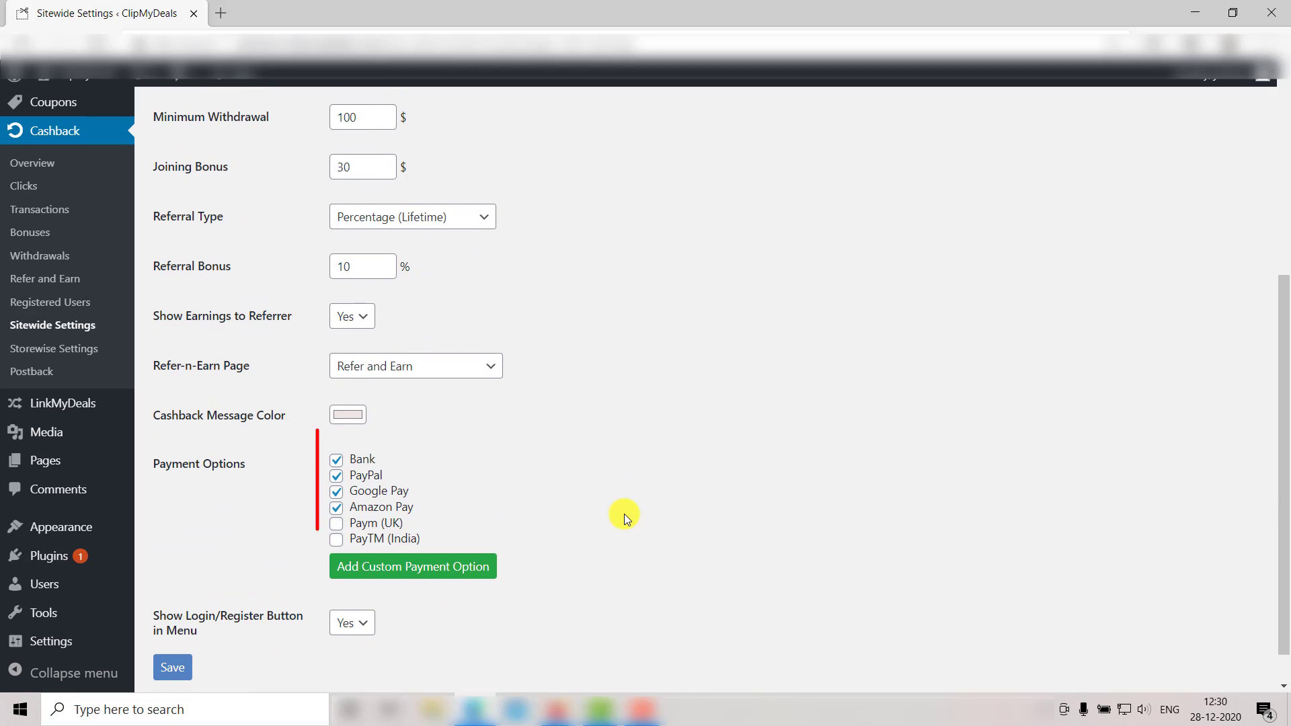
scroll(575, 484, down, 1)
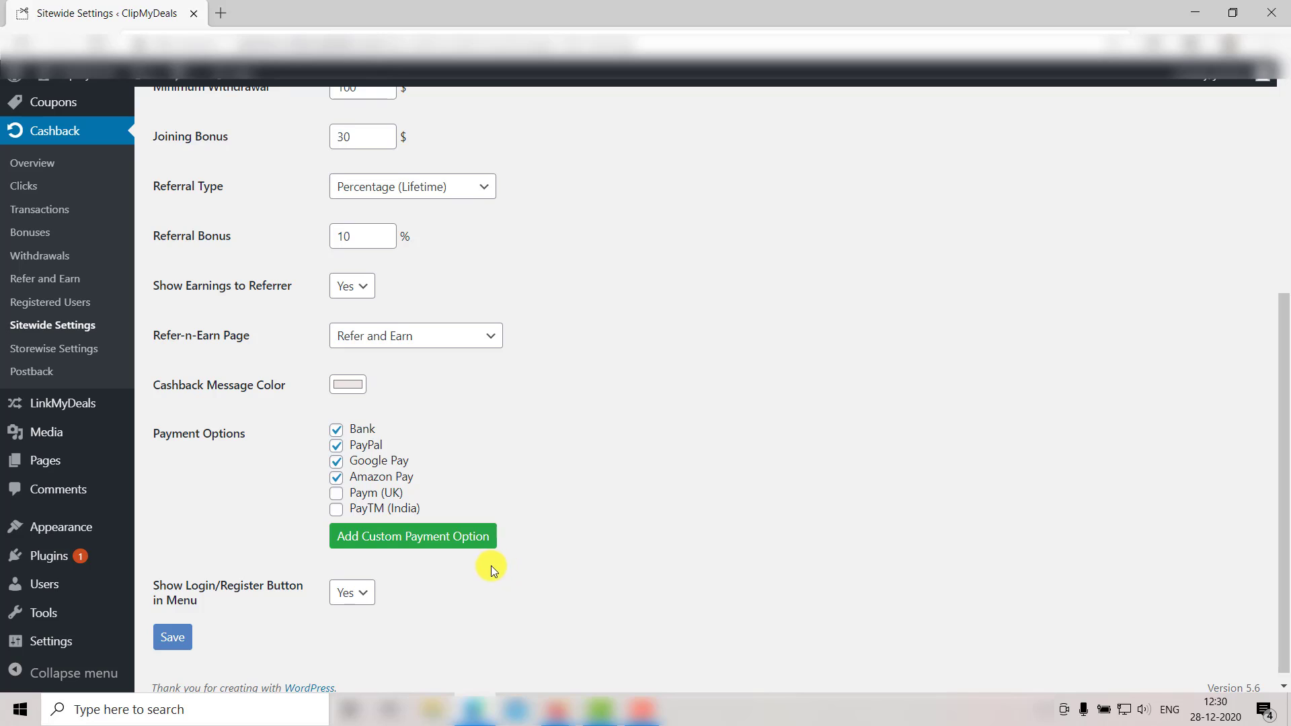
click(464, 544)
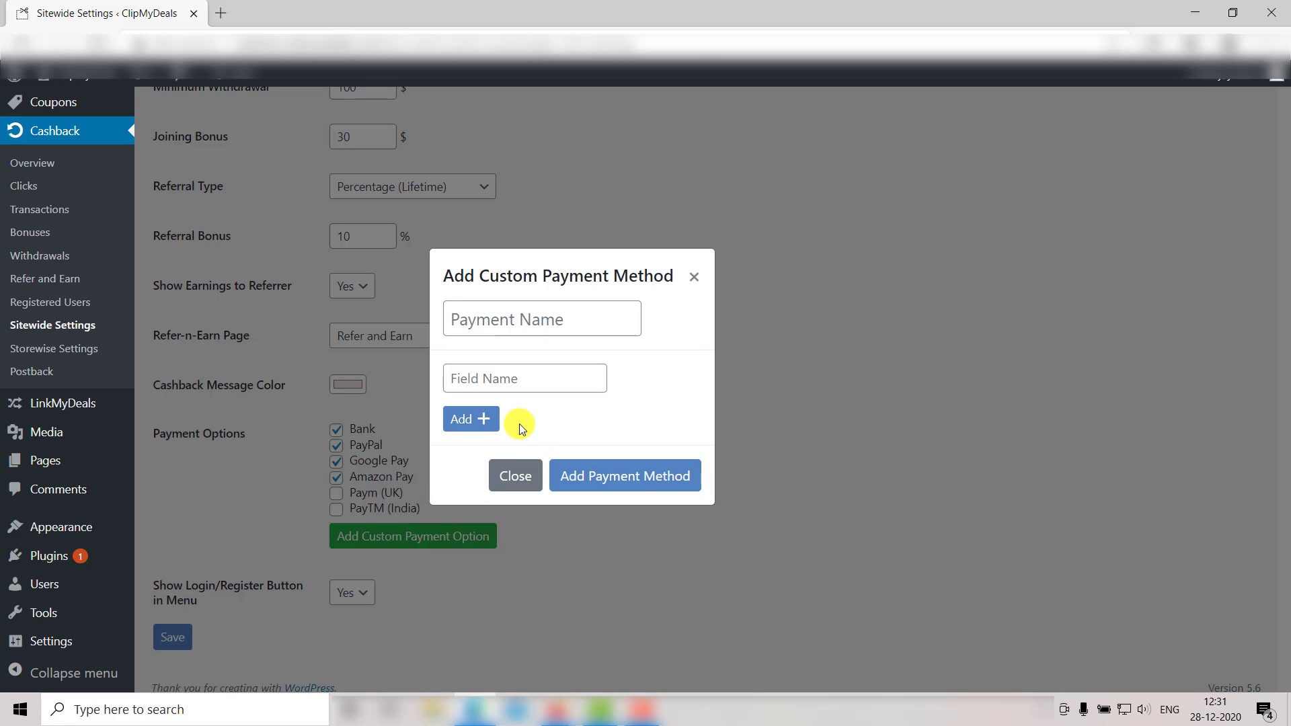
click(479, 419)
click(693, 254)
scroll(635, 494, down, 1)
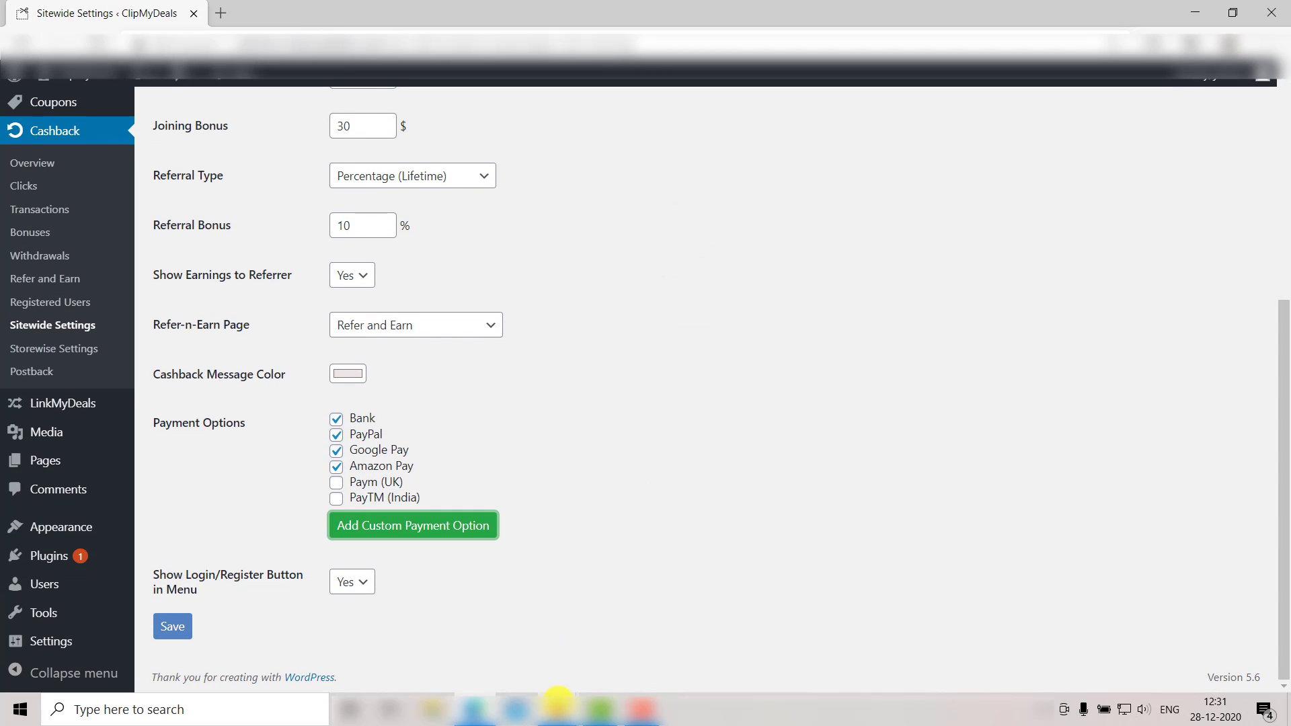
Check the homepage menu shows the Login/Register button, then save Sitewide Settings again.
mouse_move(558, 707)
click(598, 652)
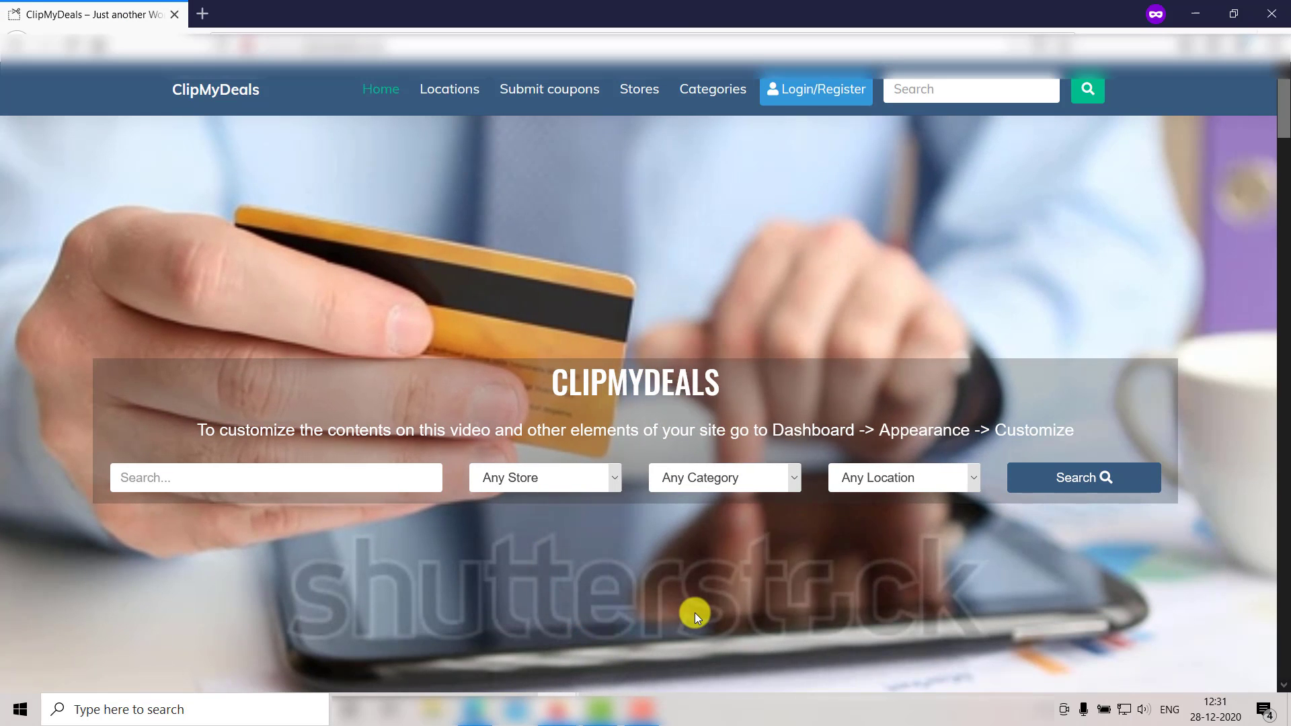
mouse_move(474, 709)
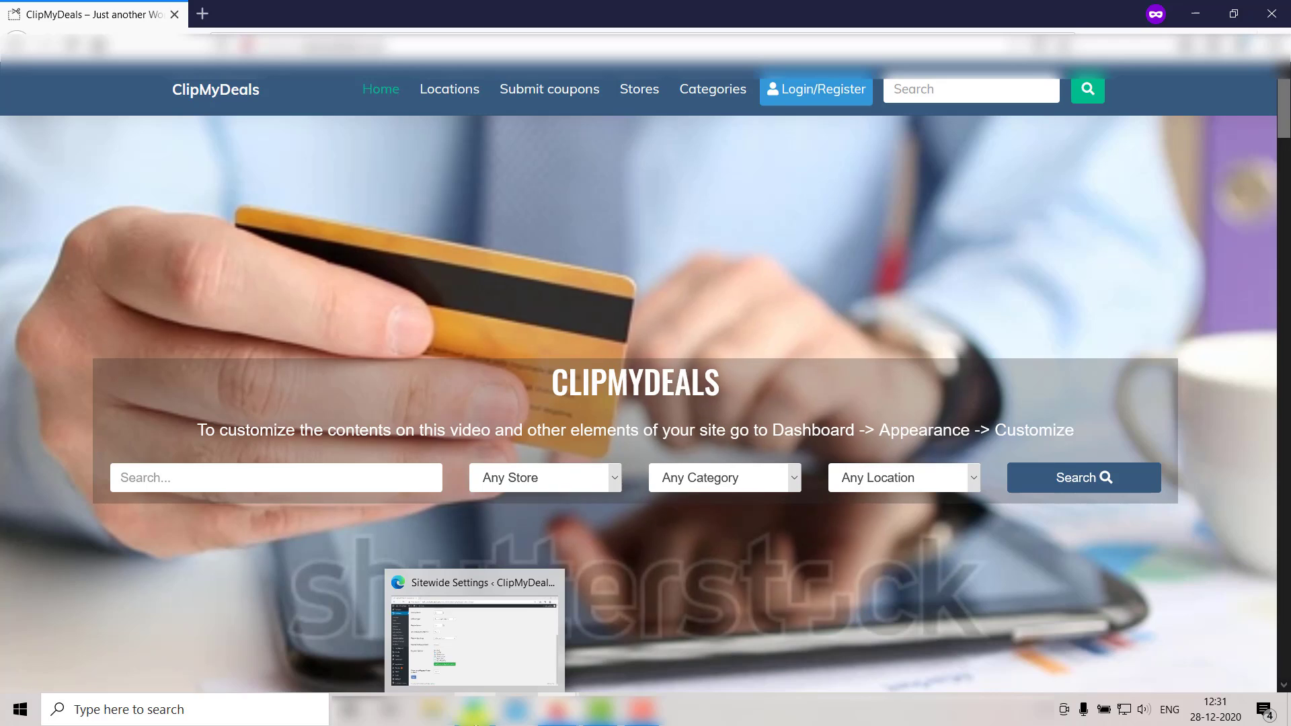
click(467, 626)
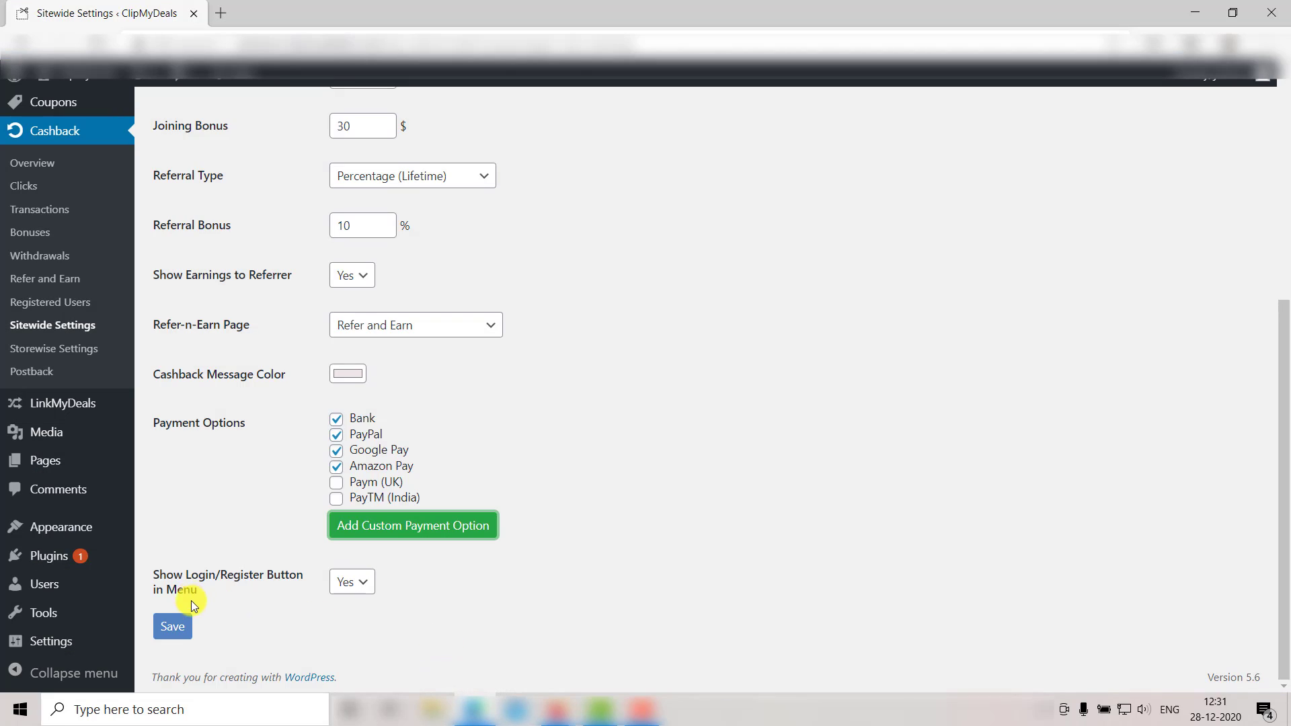
click(173, 624)
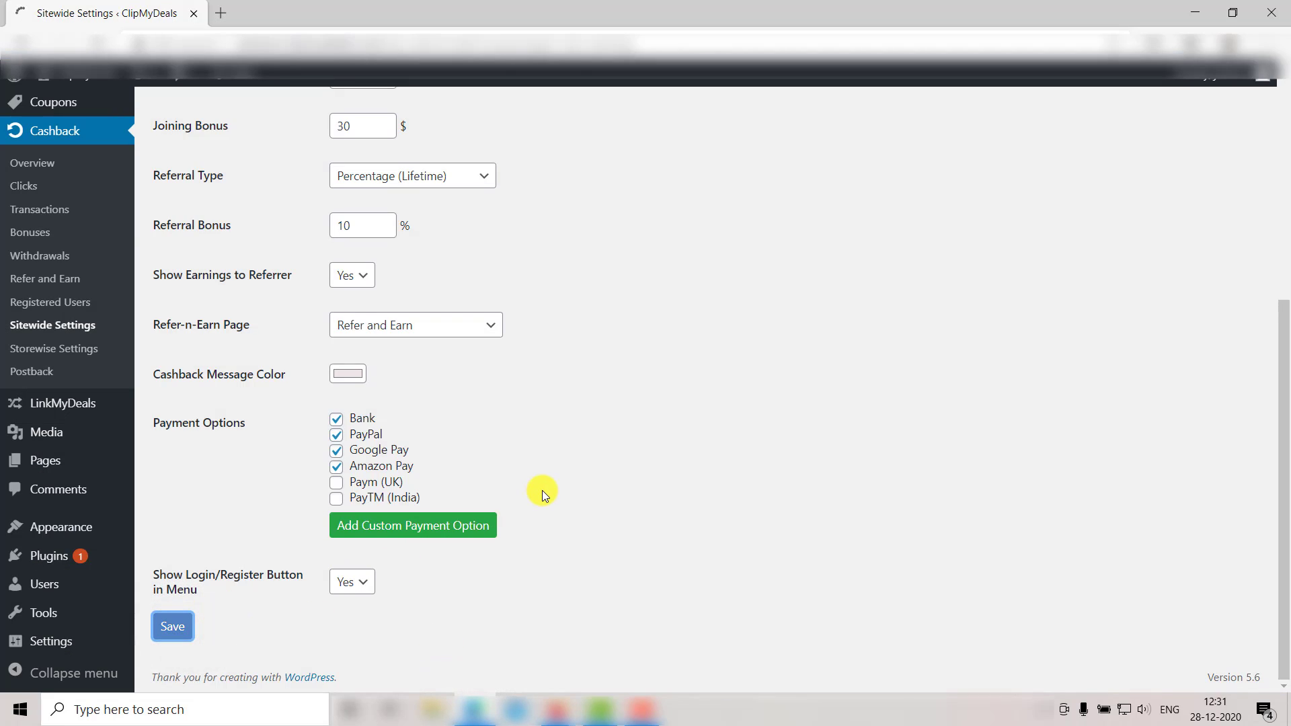